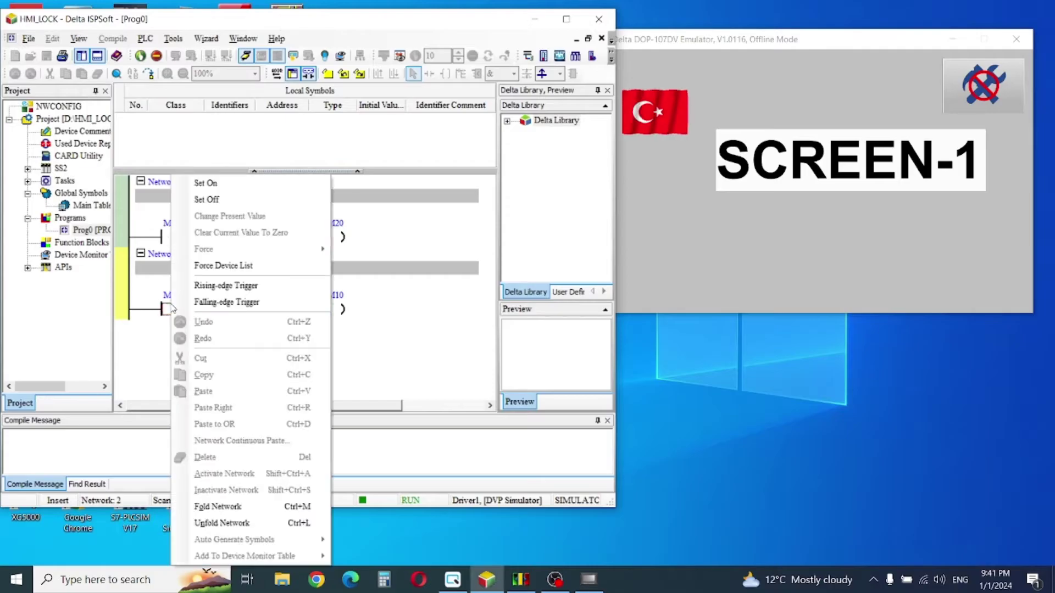
Turn M2 on and test that the emulator's setup button reaches SCREEN-2 and back.
click(206, 183)
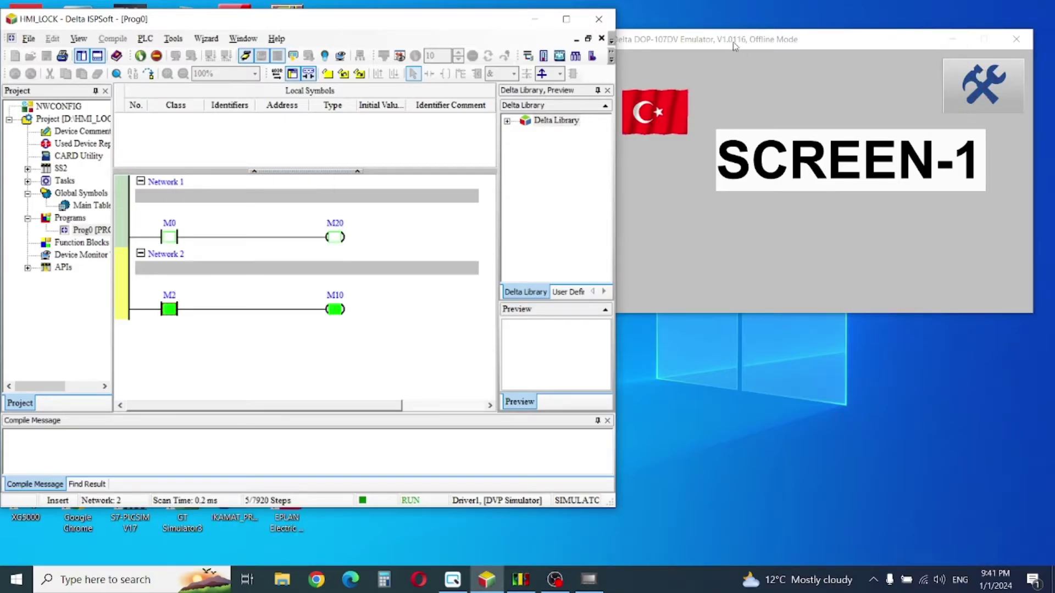
drag(734, 47, 686, 46)
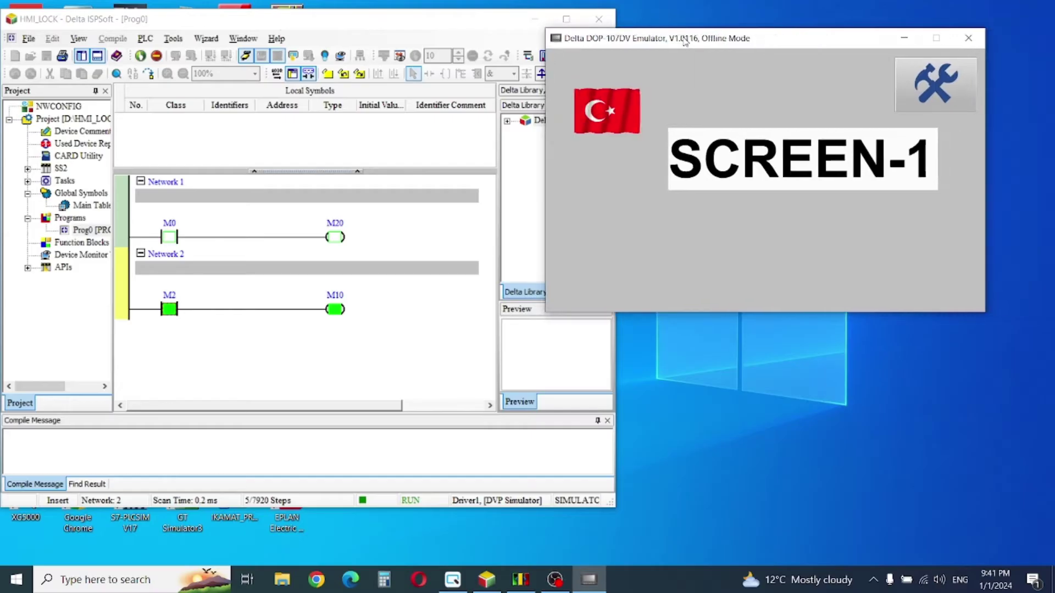
click(921, 107)
click(922, 75)
Turn M2 off again in ISPSoft and check the emulator's button is locked.
click(165, 312)
right_click(165, 312)
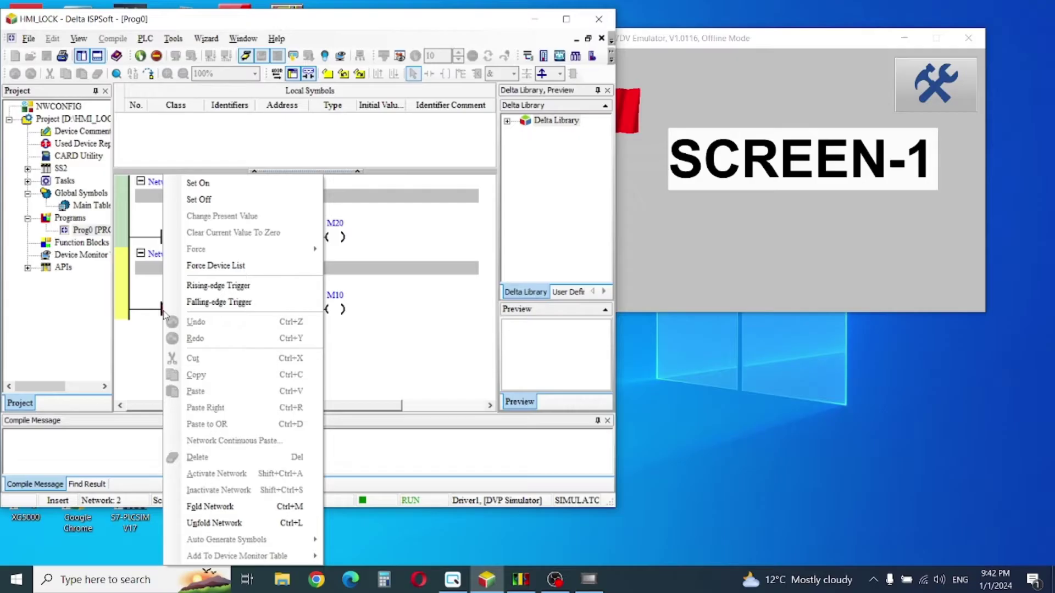
click(198, 198)
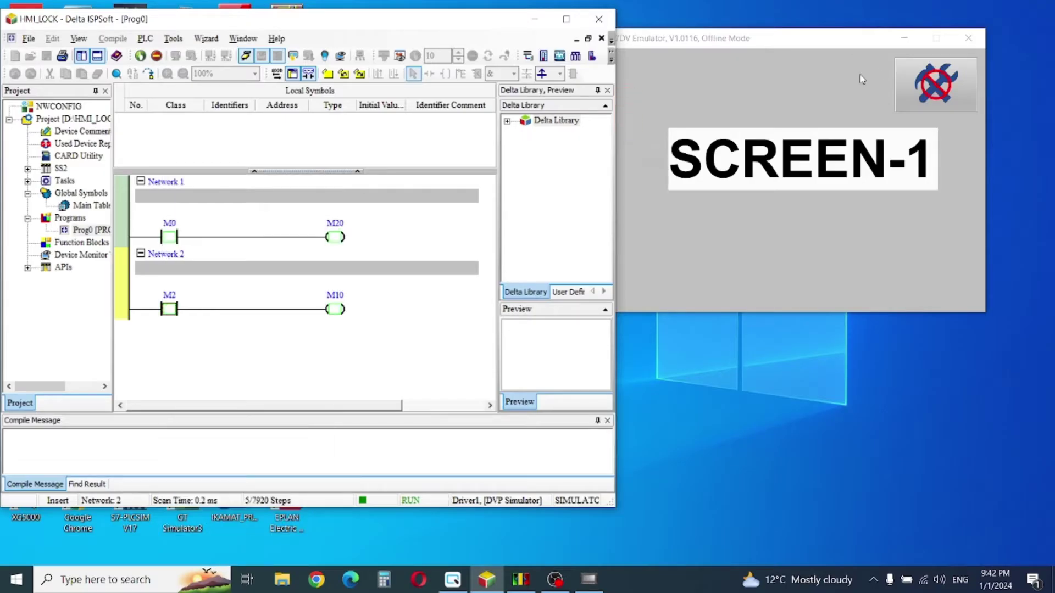
click(787, 63)
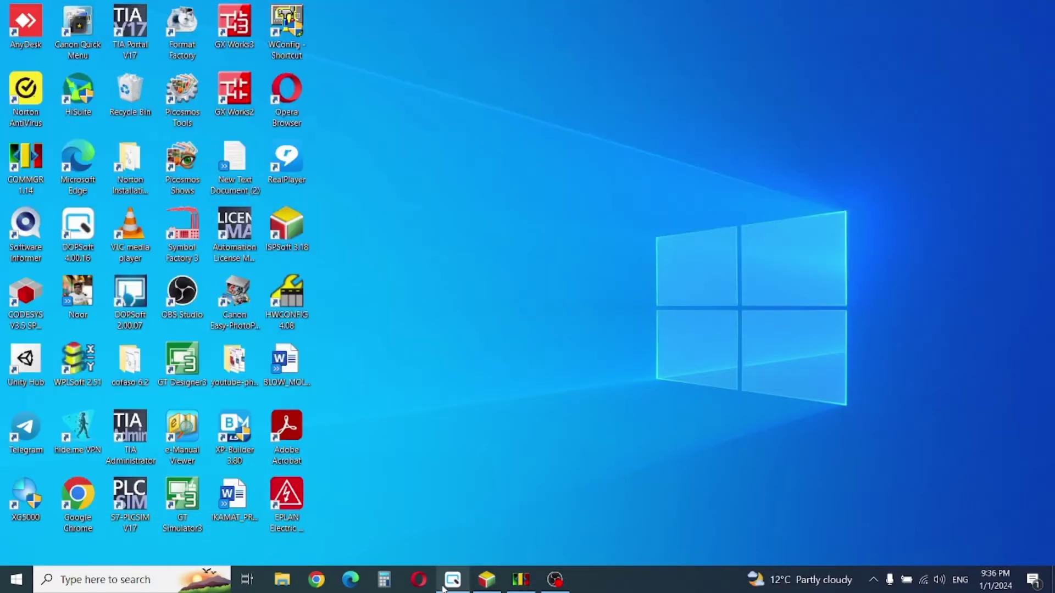
Open the NewHMI project in DOPSoft and pick Goto Screen from the Button types.
click(445, 581)
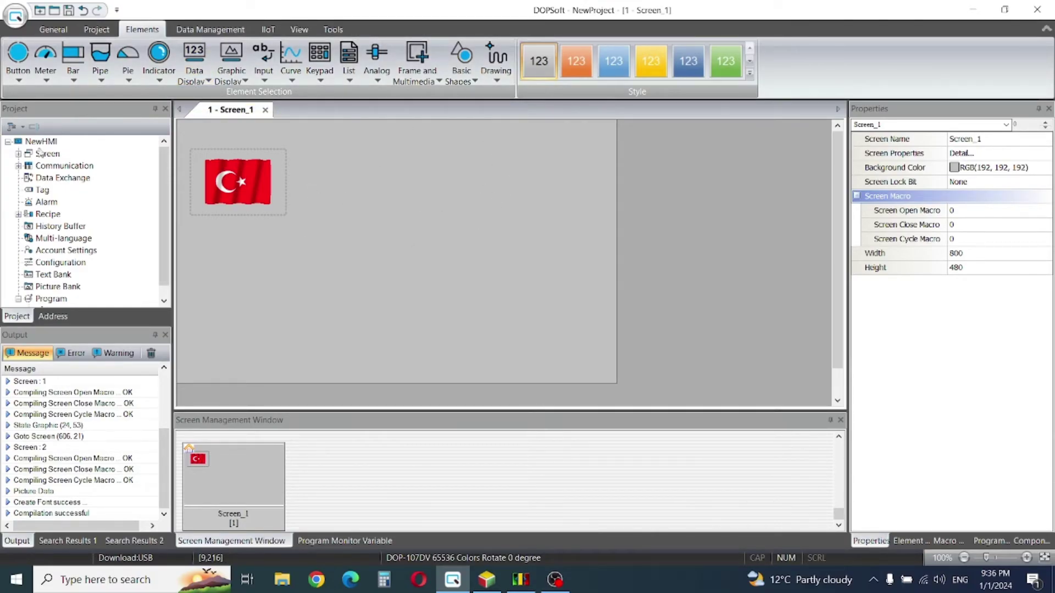
click(18, 80)
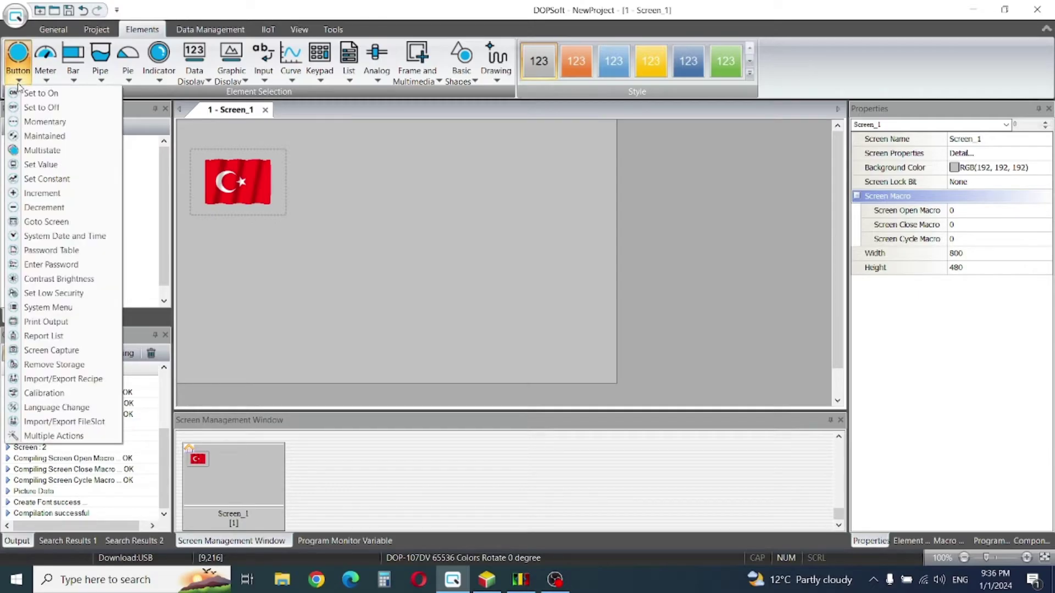
click(53, 224)
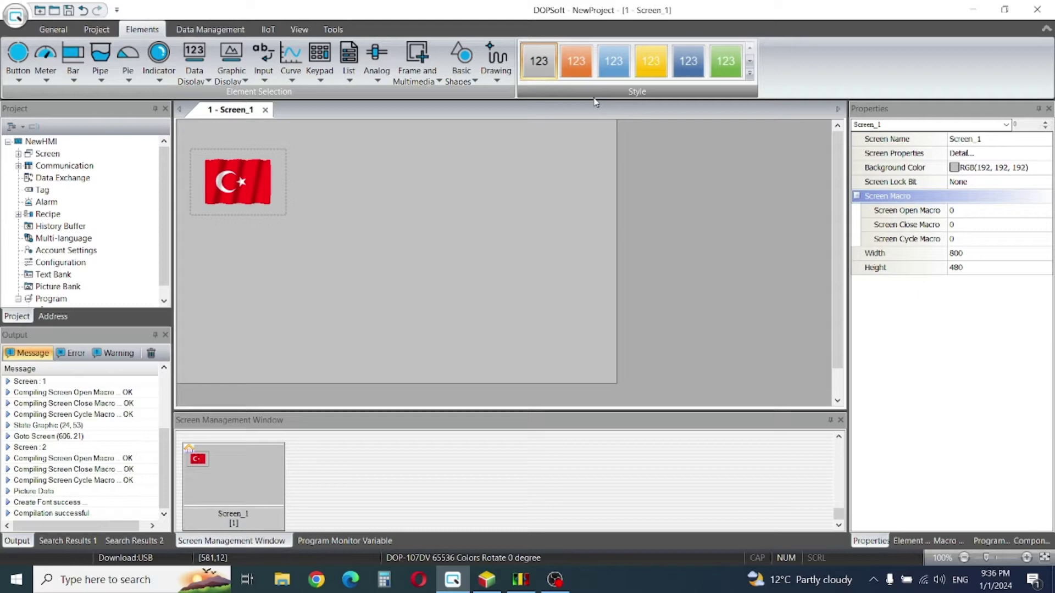
Draw the Goto Screen_002 button at Screen_1's top right and show its picture settings.
drag(525, 127, 609, 183)
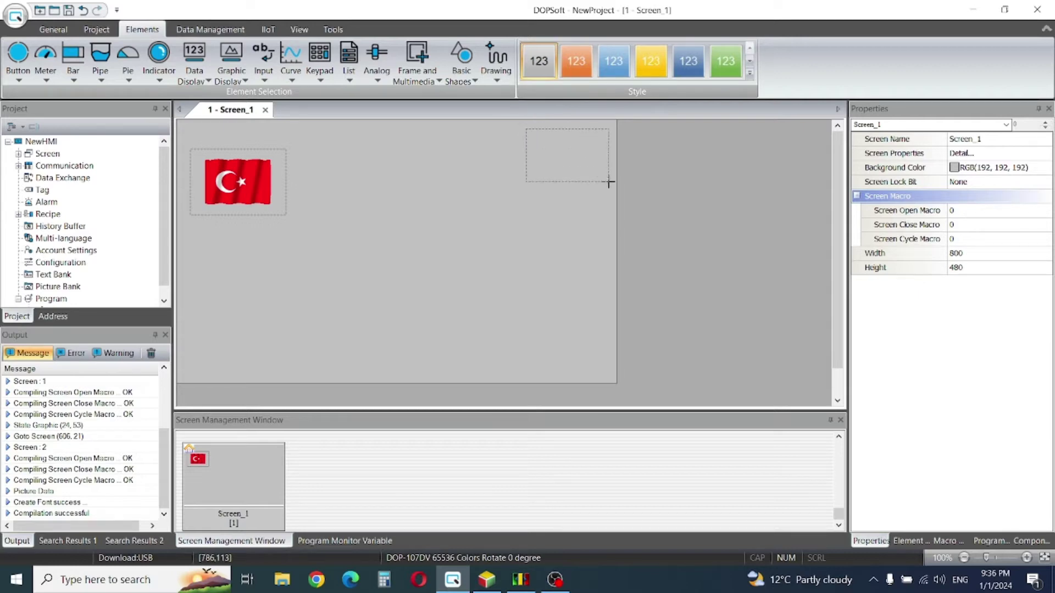
double_click(572, 157)
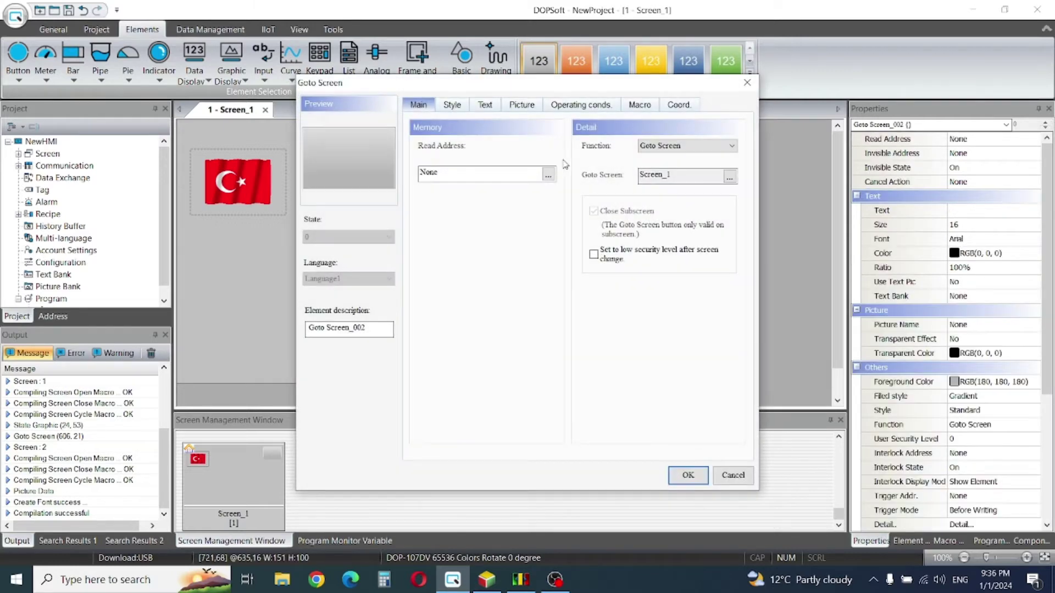
click(523, 107)
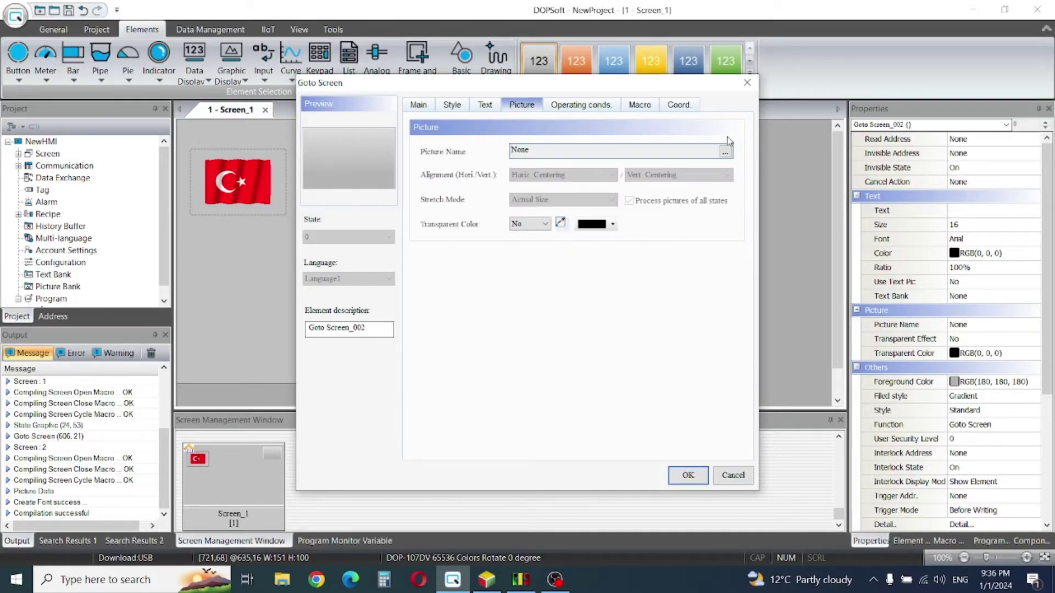
Assign Classic Symbol icon 10 (tools) from 100 Series to the button's State 0.
click(725, 154)
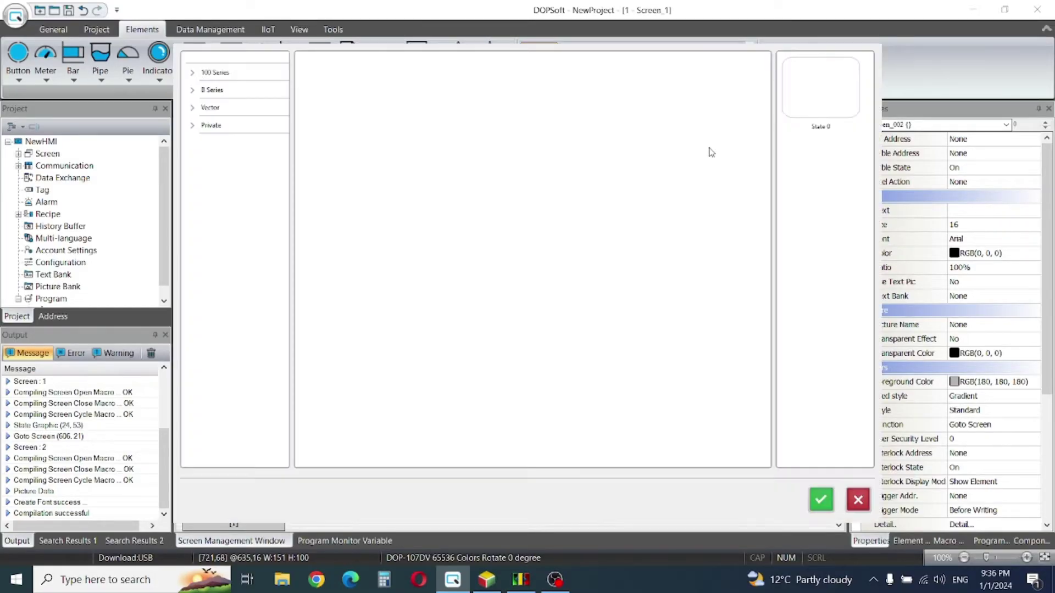
click(213, 127)
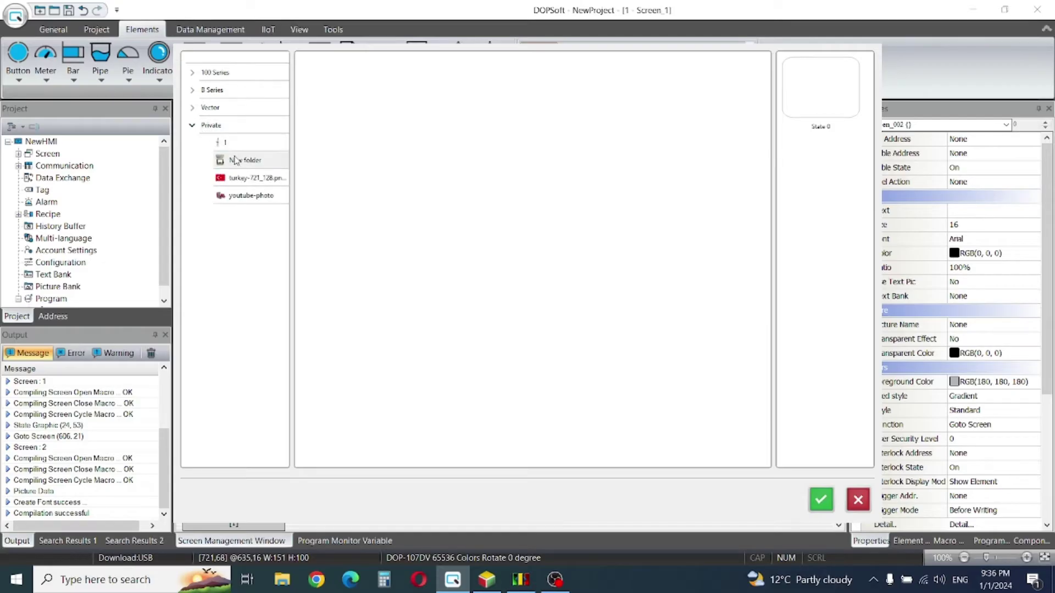
click(195, 74)
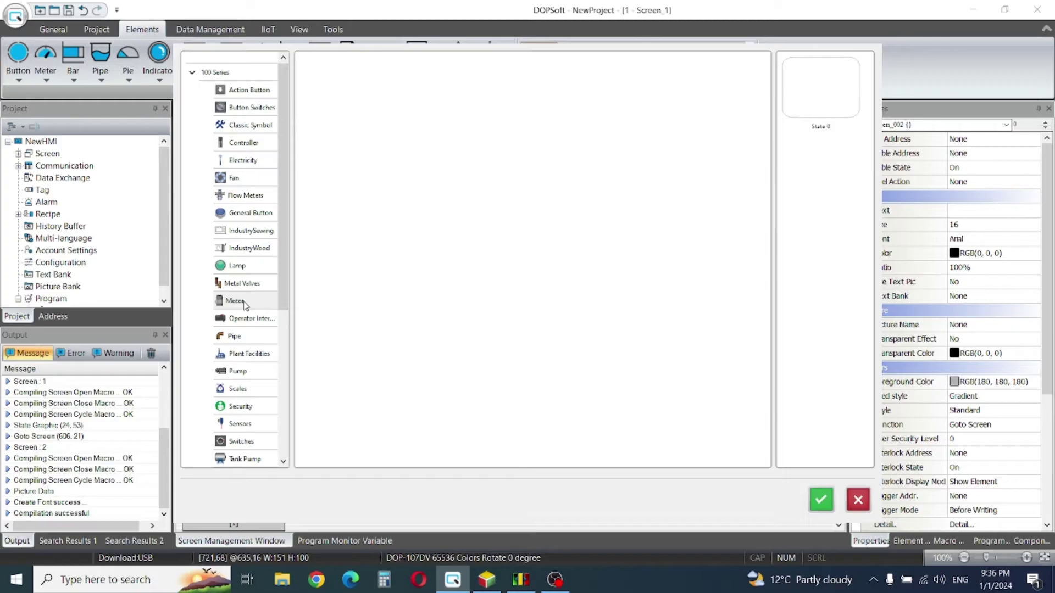
scroll(244, 325, down, 1)
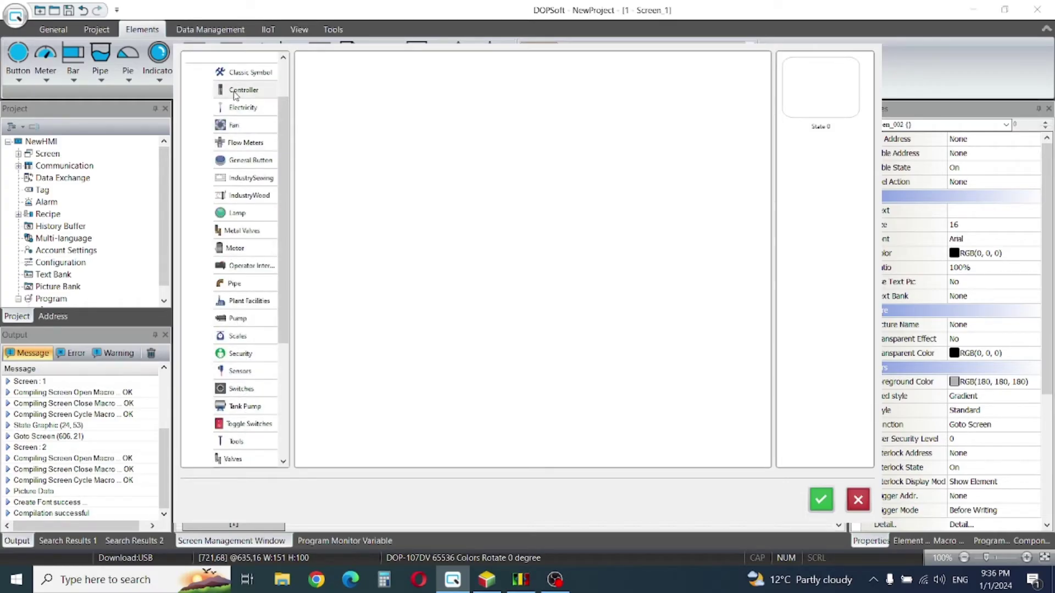
click(239, 72)
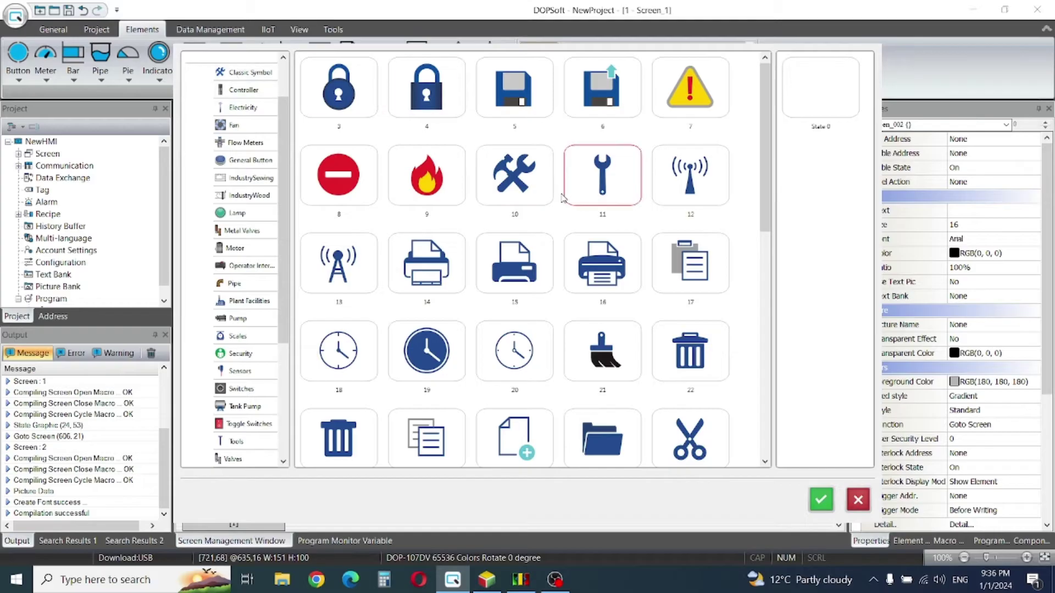
scroll(535, 210, down, 3)
scroll(513, 256, down, 5)
scroll(513, 258, up, 8)
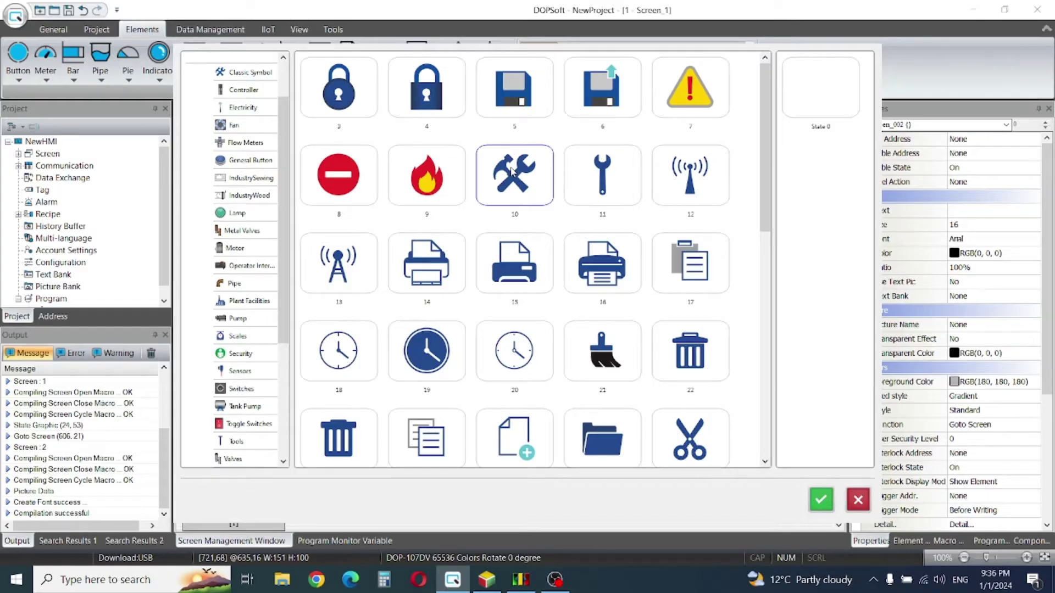
drag(511, 171, 820, 91)
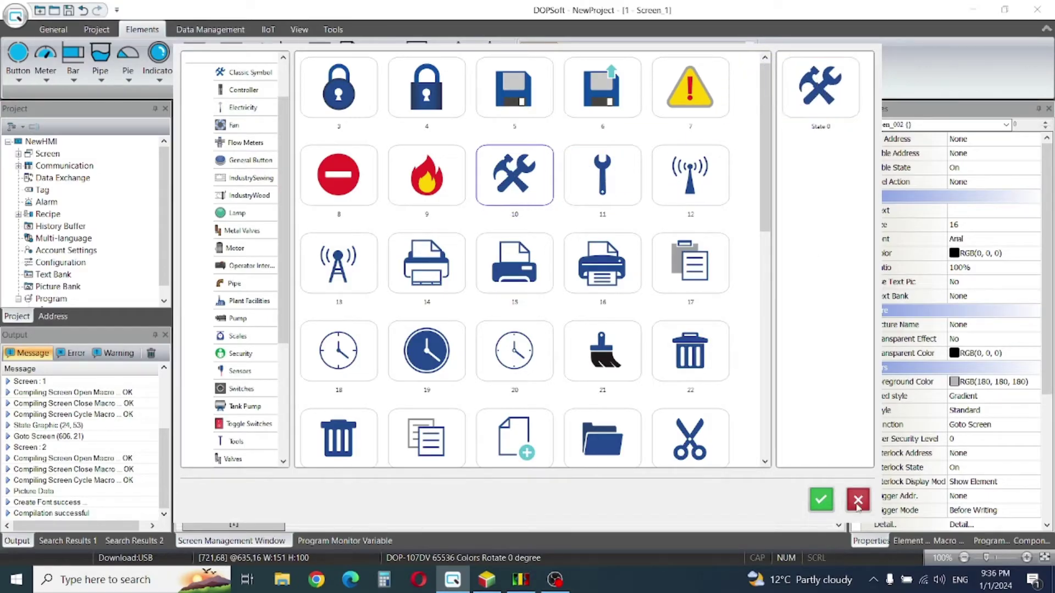
click(821, 500)
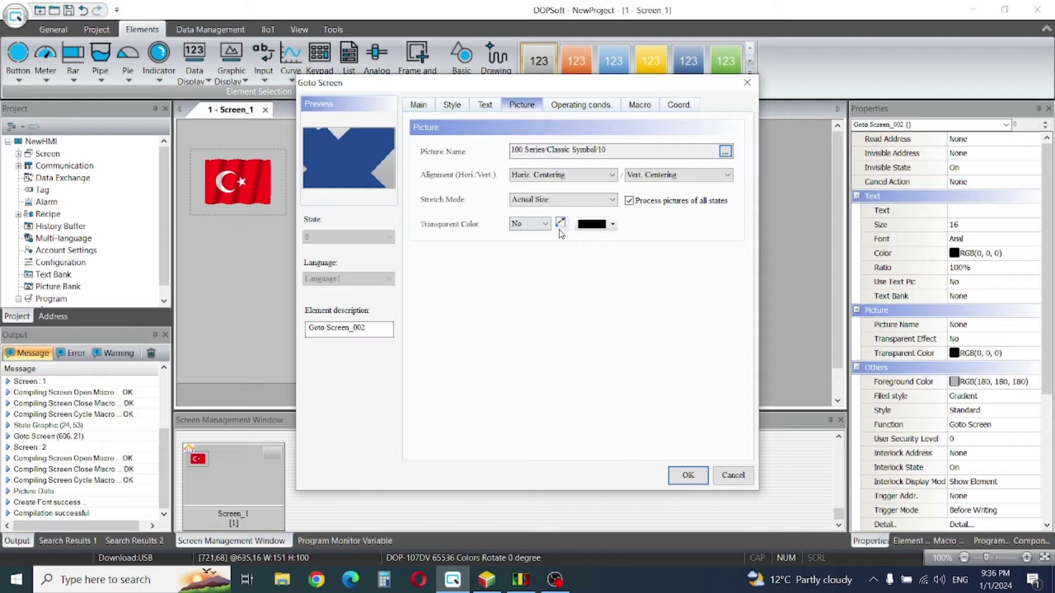
Set the tools picture to Stretch 1:1 with Transparent Color set to Yes.
click(563, 203)
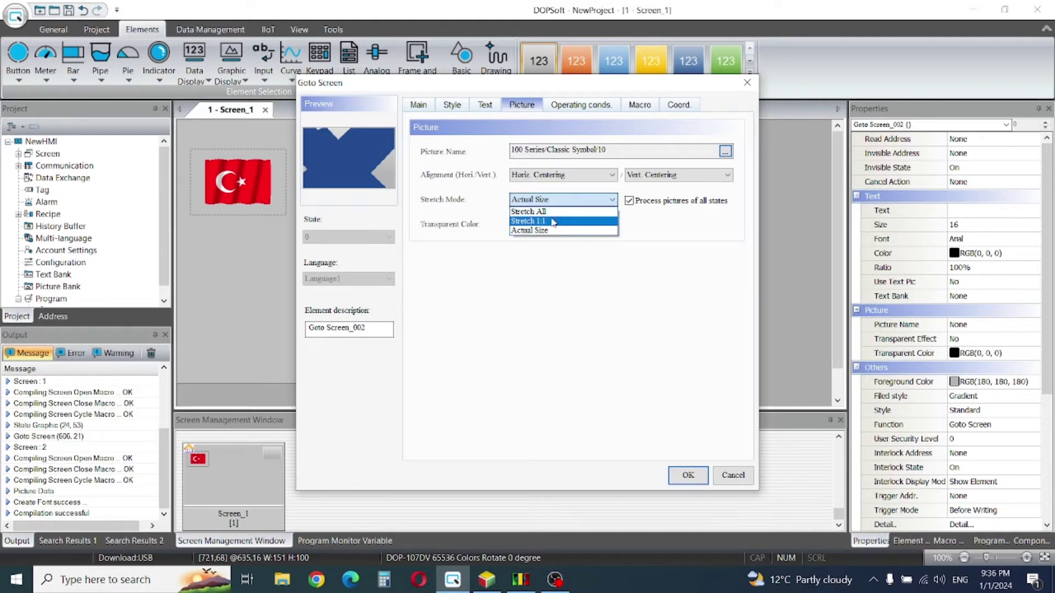
click(554, 221)
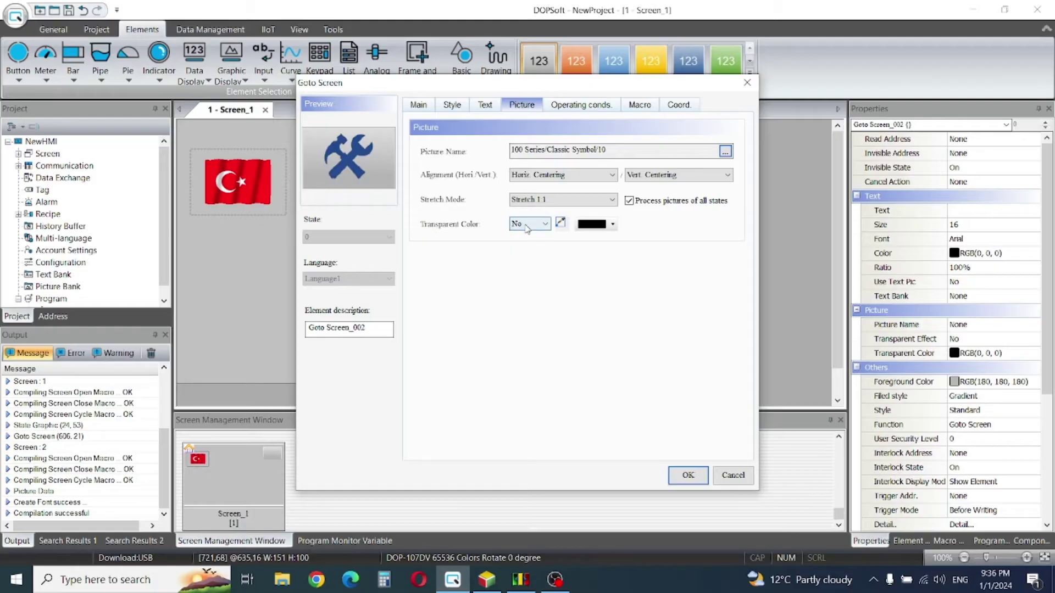
click(526, 226)
click(522, 244)
click(488, 109)
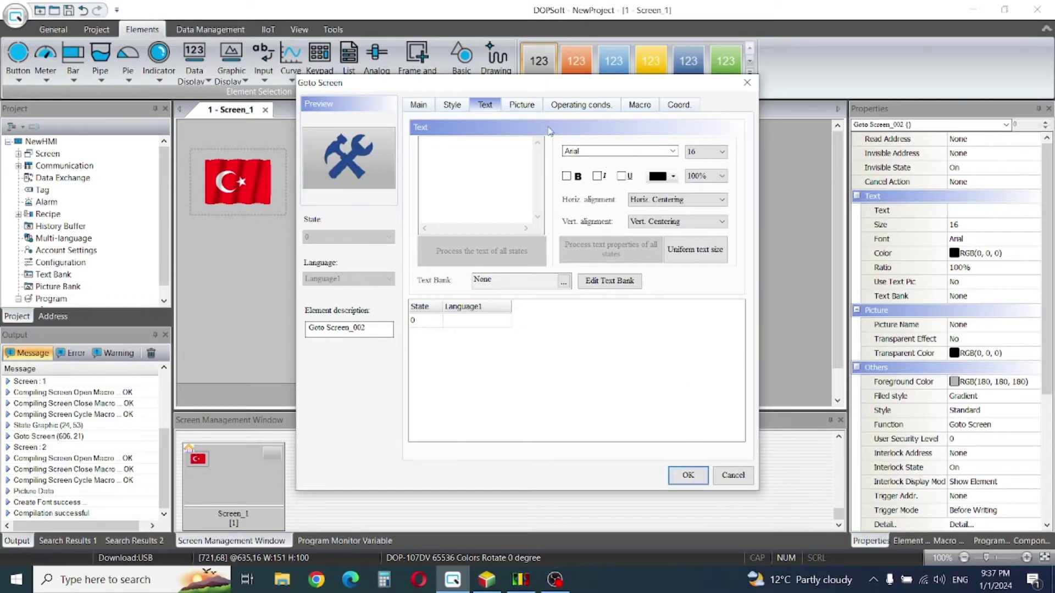
Set the button's Interlock Display Mode to Show Prohibition Symbol.
click(522, 107)
click(577, 109)
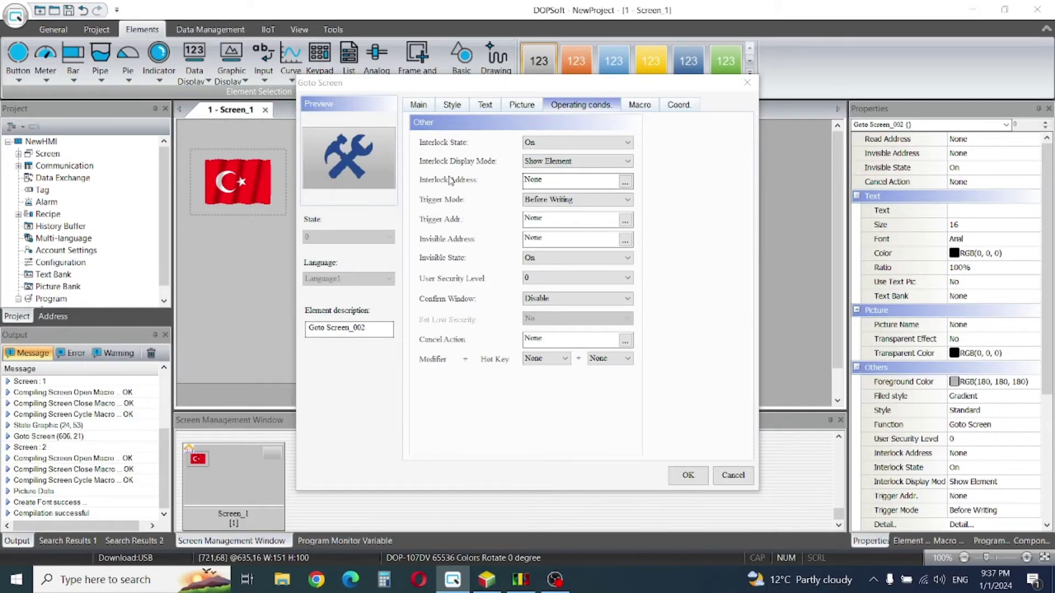
click(562, 159)
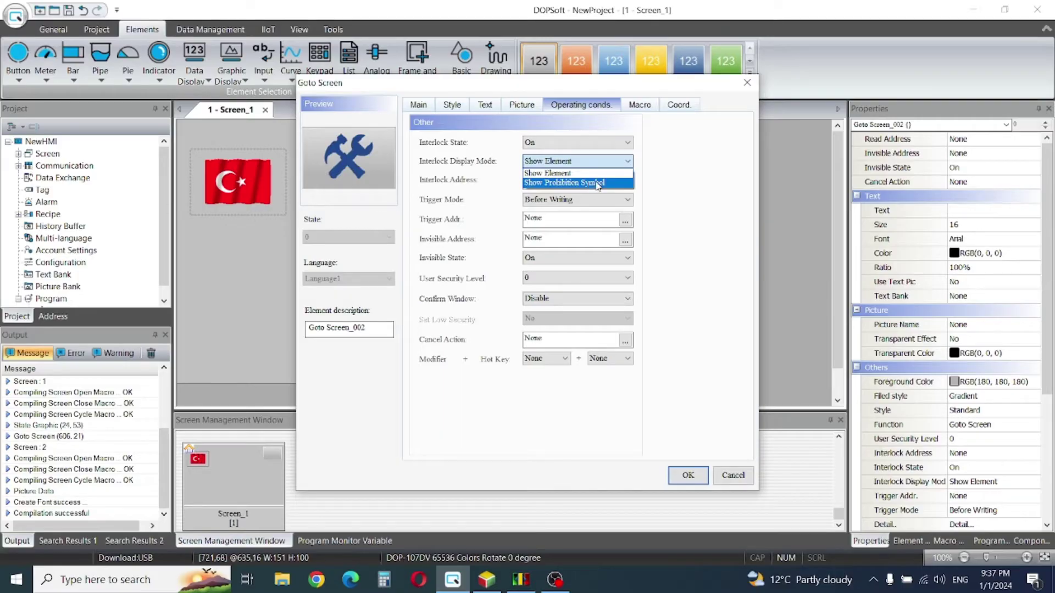
click(598, 184)
click(536, 202)
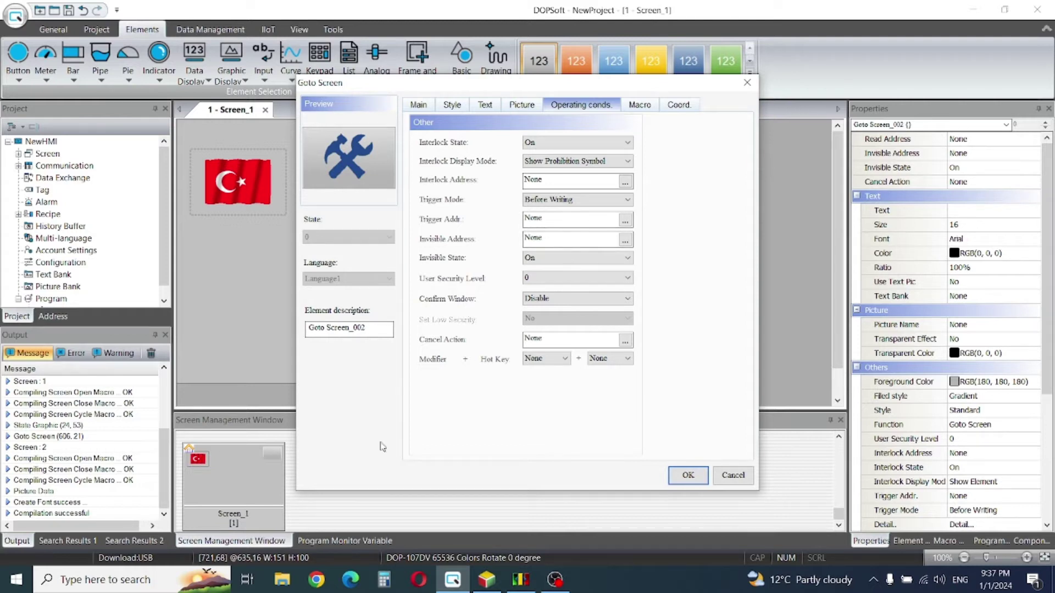
click(625, 183)
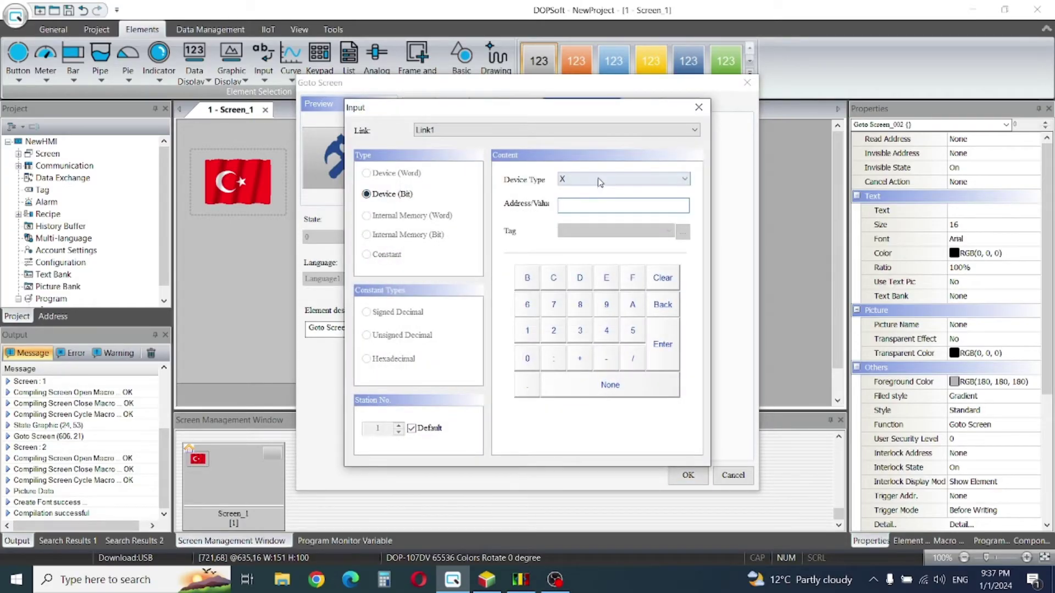
Enter device type M and address 10 so the interlock reads {Link1}1@M10.
click(598, 180)
click(581, 213)
click(615, 178)
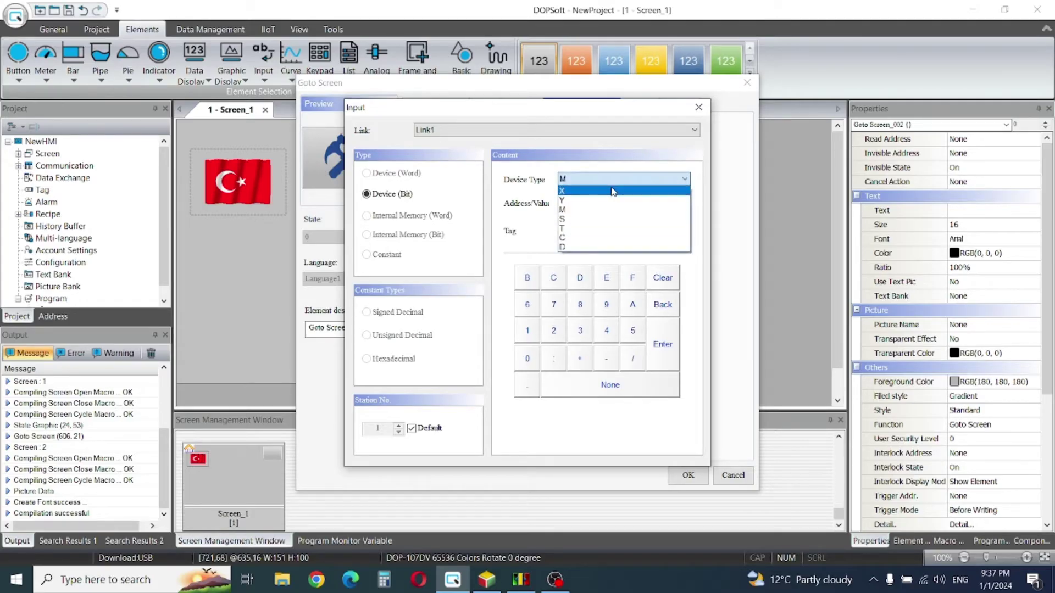
click(527, 231)
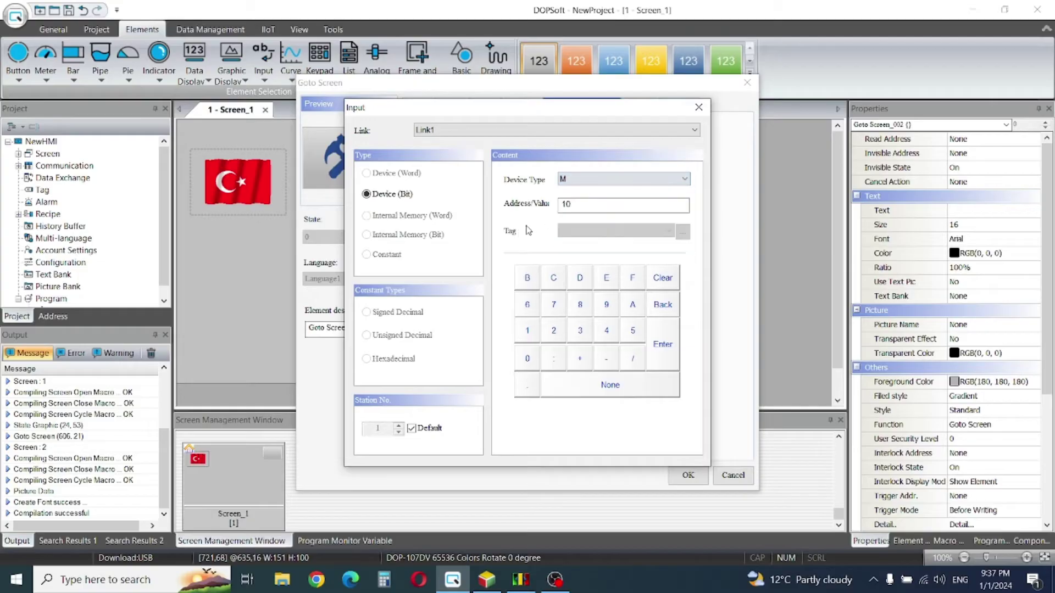
click(674, 343)
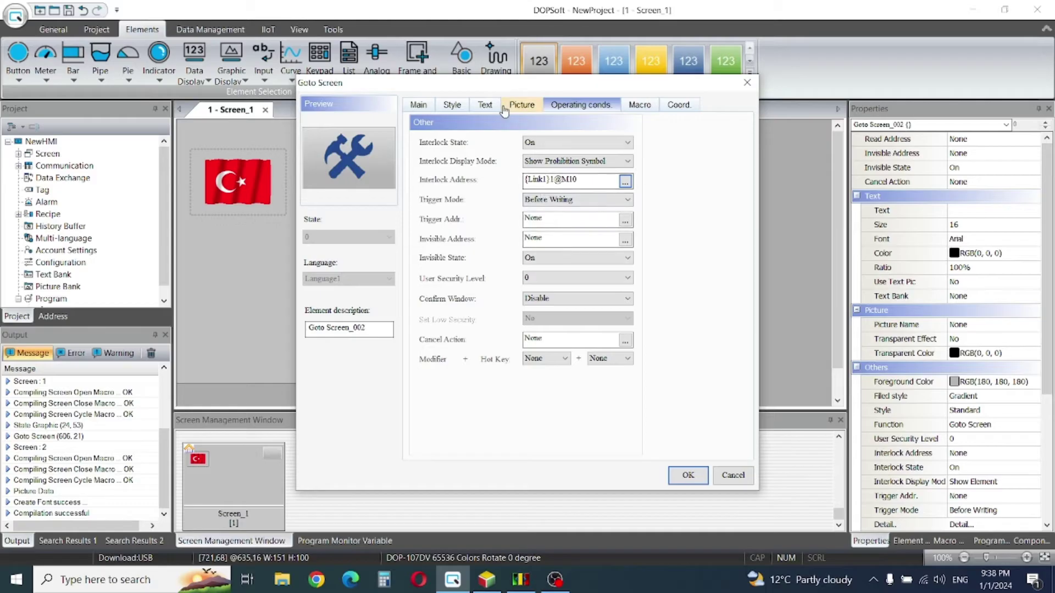
Apply the M10 interlock settings and start a new screen with Ctrl+Shift+N.
click(690, 475)
click(387, 157)
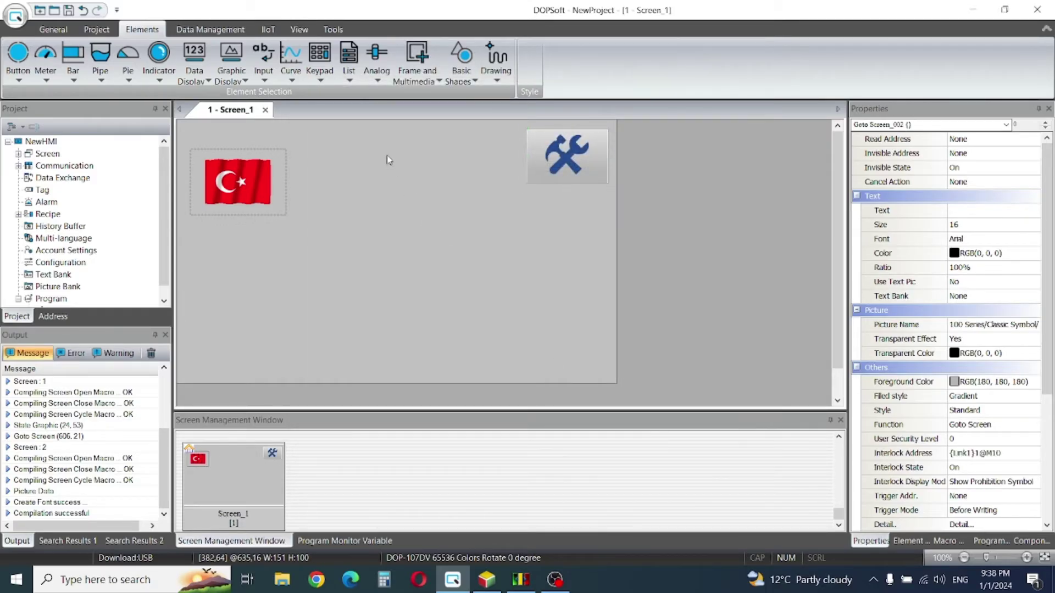
click(19, 155)
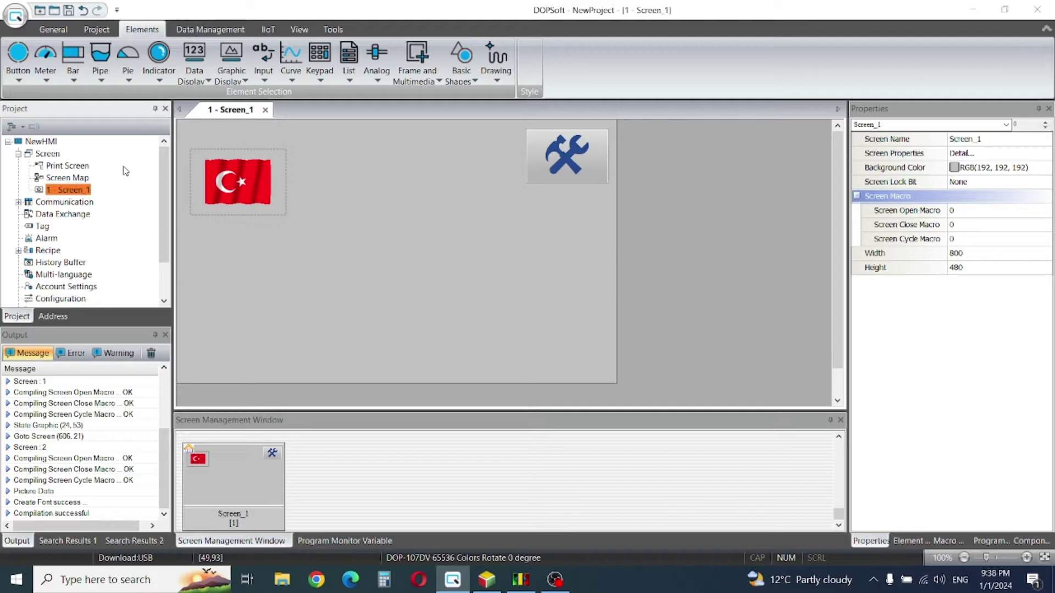
key(ctrl+shift+n)
Add blank Screen_2 and set the Screen_1 tools button's target to 2 - Screen_2.
click(551, 357)
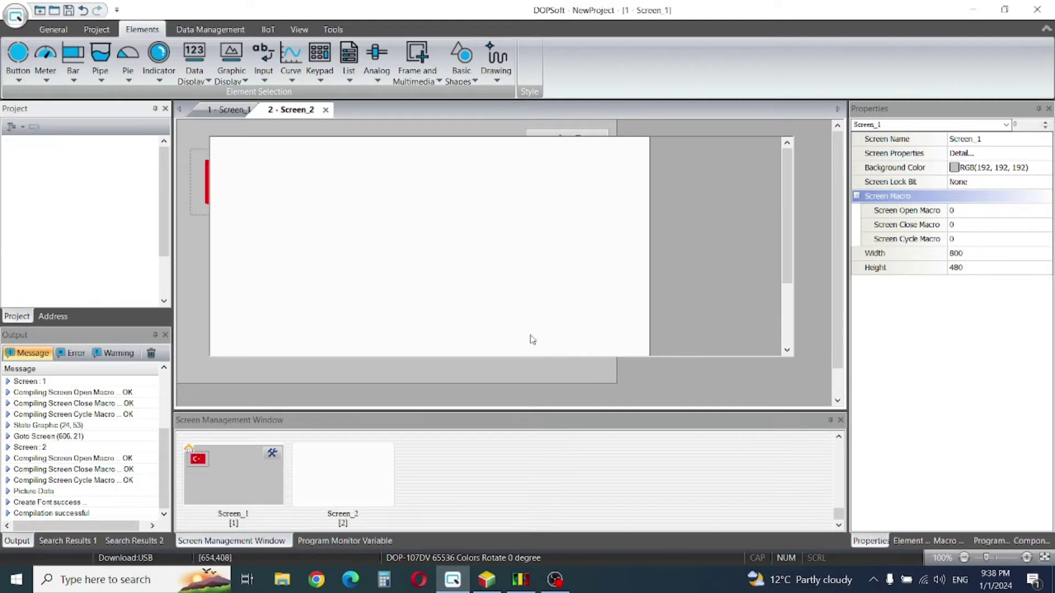
double_click(265, 501)
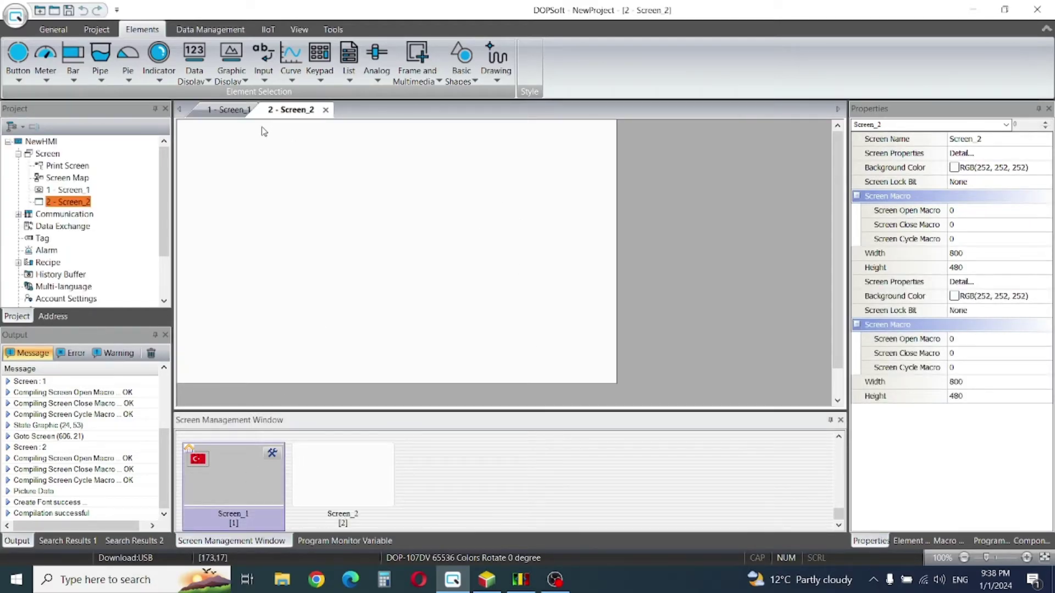
double_click(547, 157)
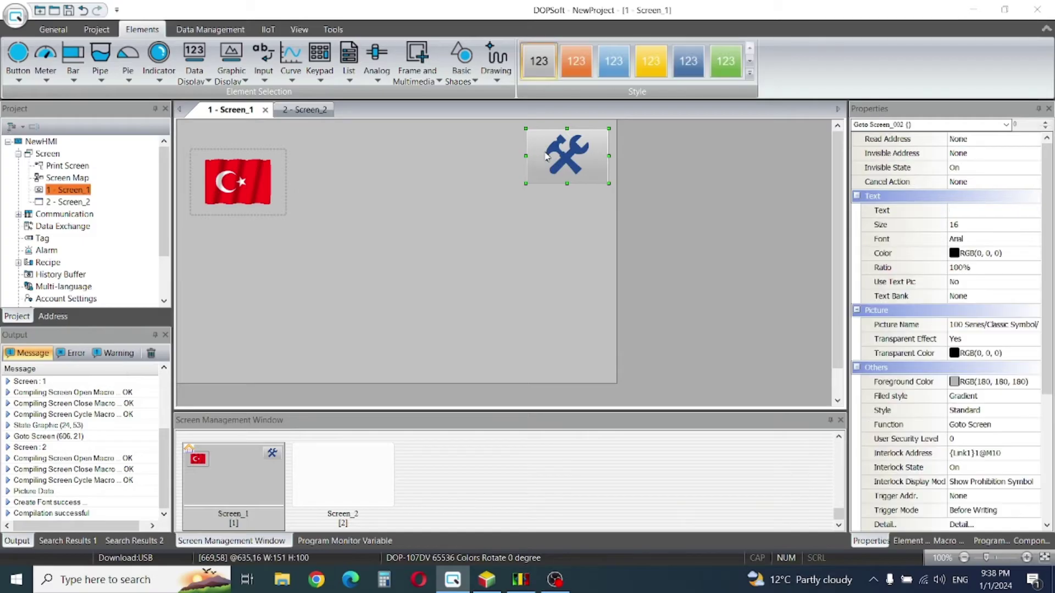
click(730, 178)
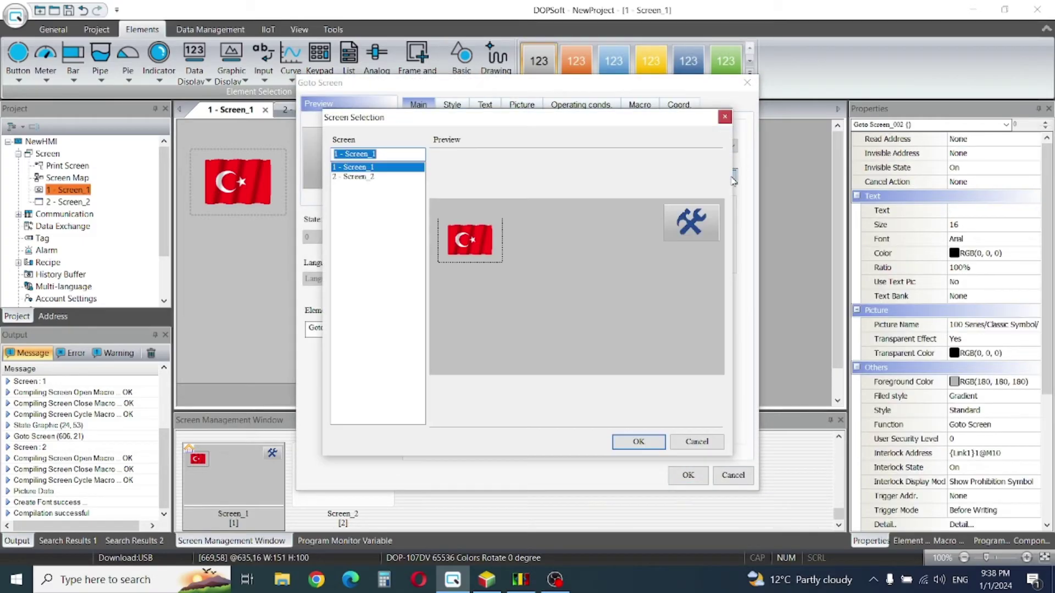
click(365, 178)
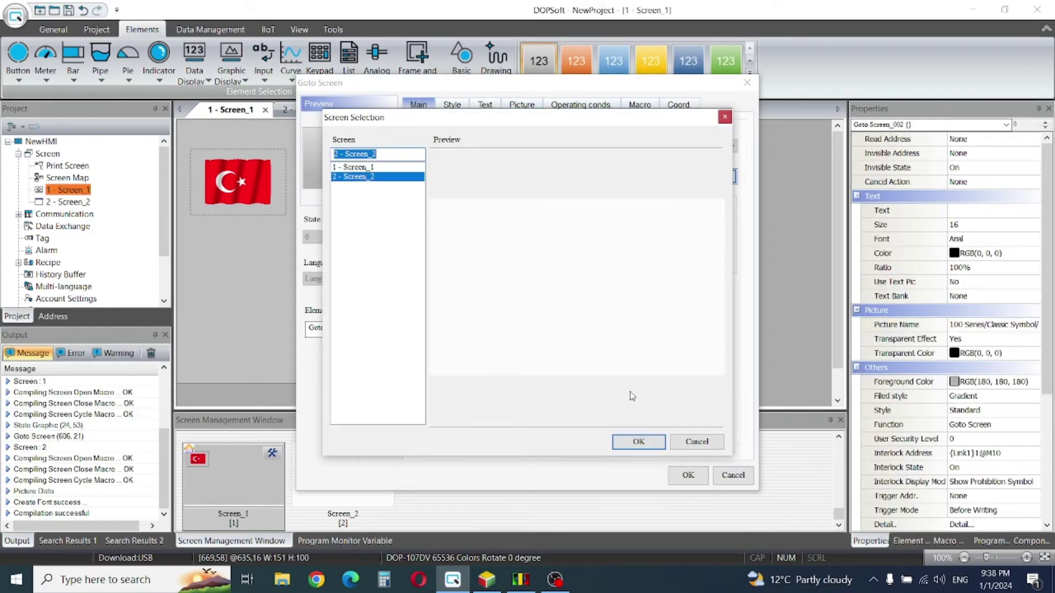
click(641, 442)
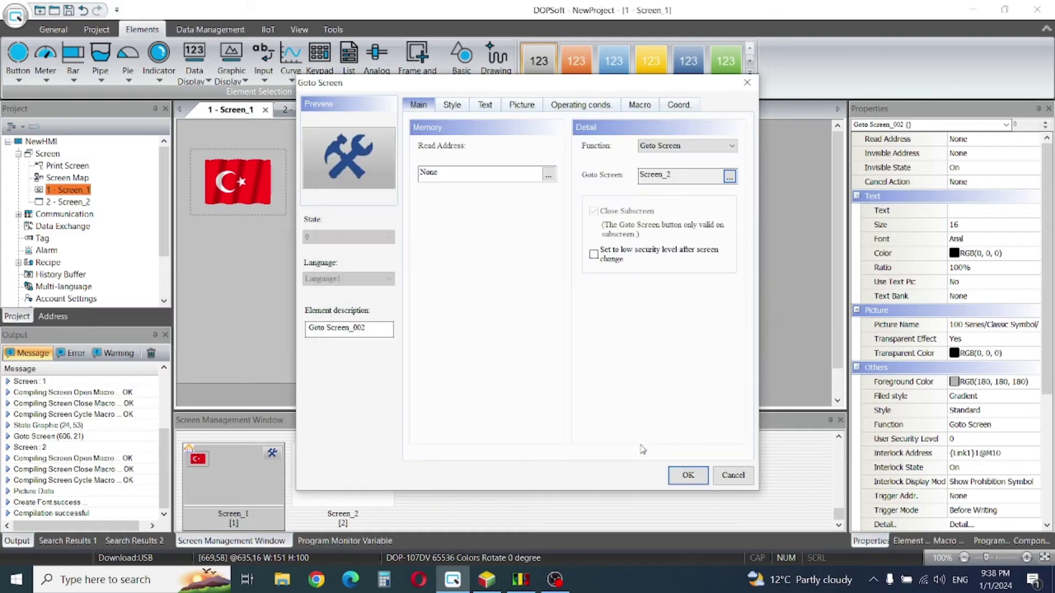
click(689, 476)
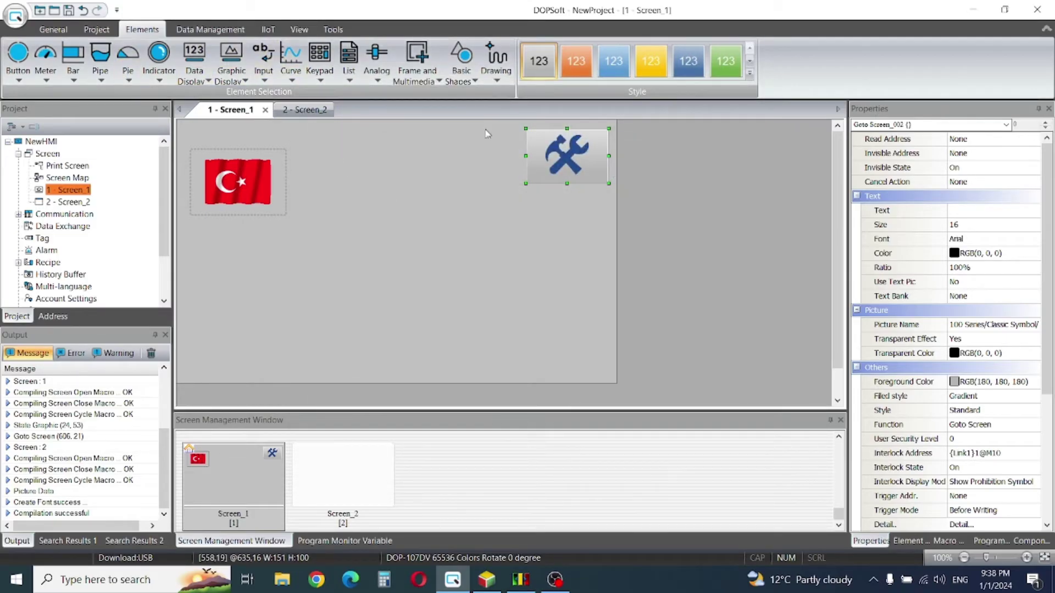
Place a Drawing Text element on Screen_1 and show its text settings.
click(498, 82)
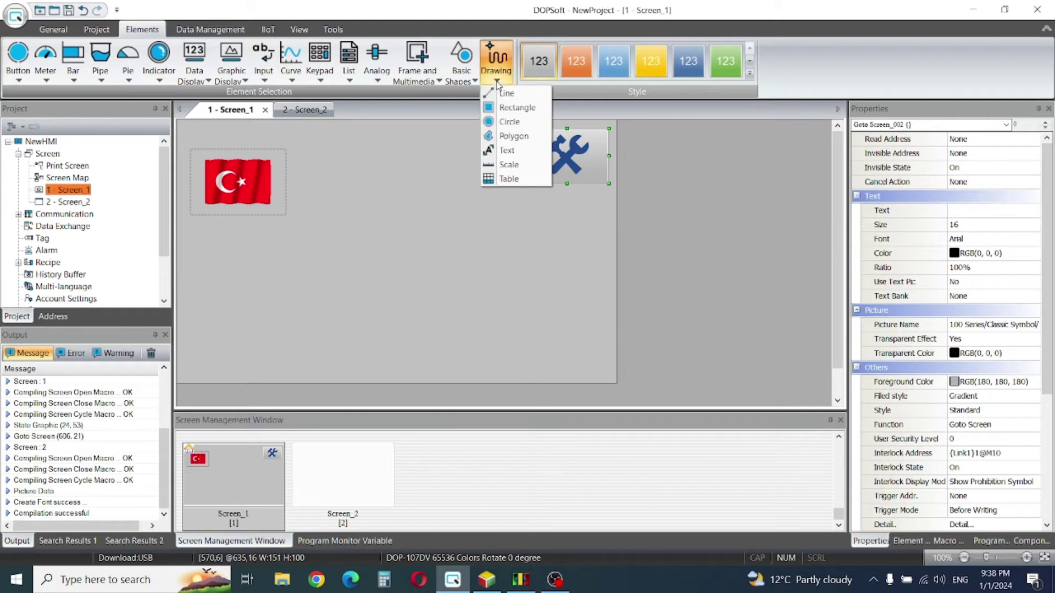
click(507, 150)
click(350, 148)
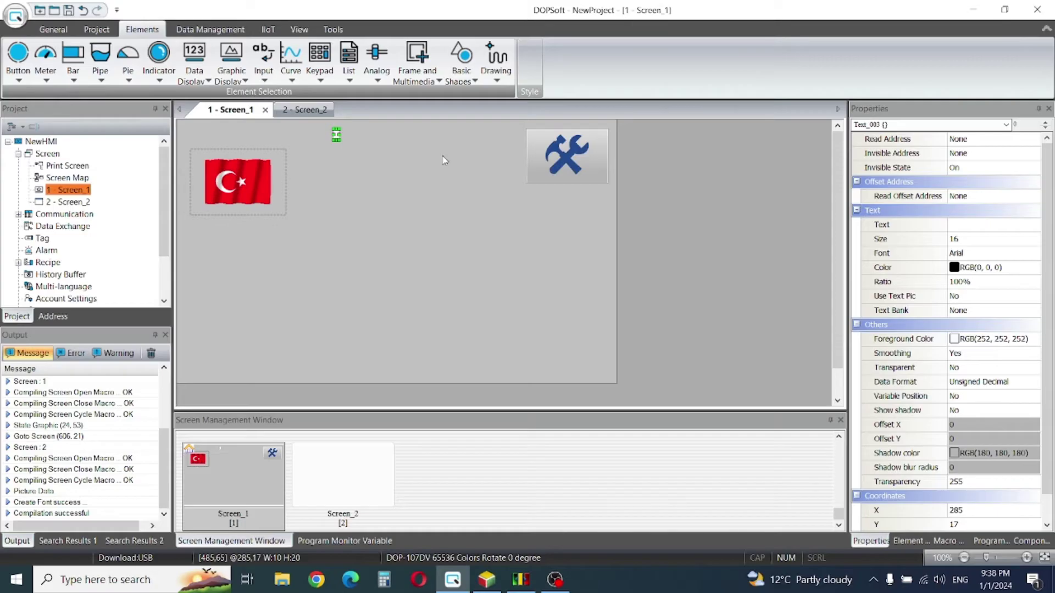
double_click(337, 136)
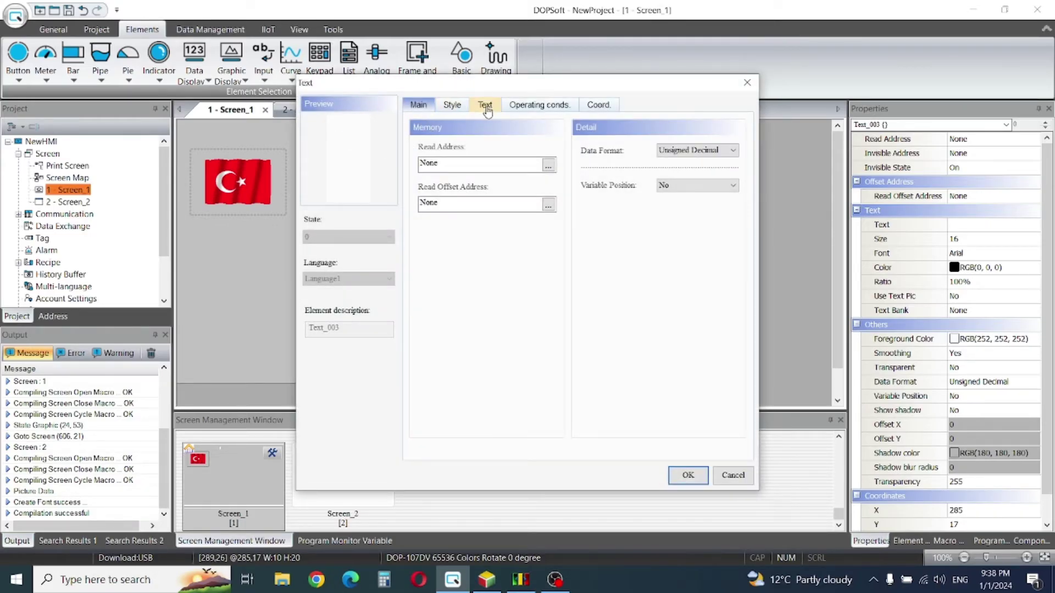
click(485, 105)
text(se)
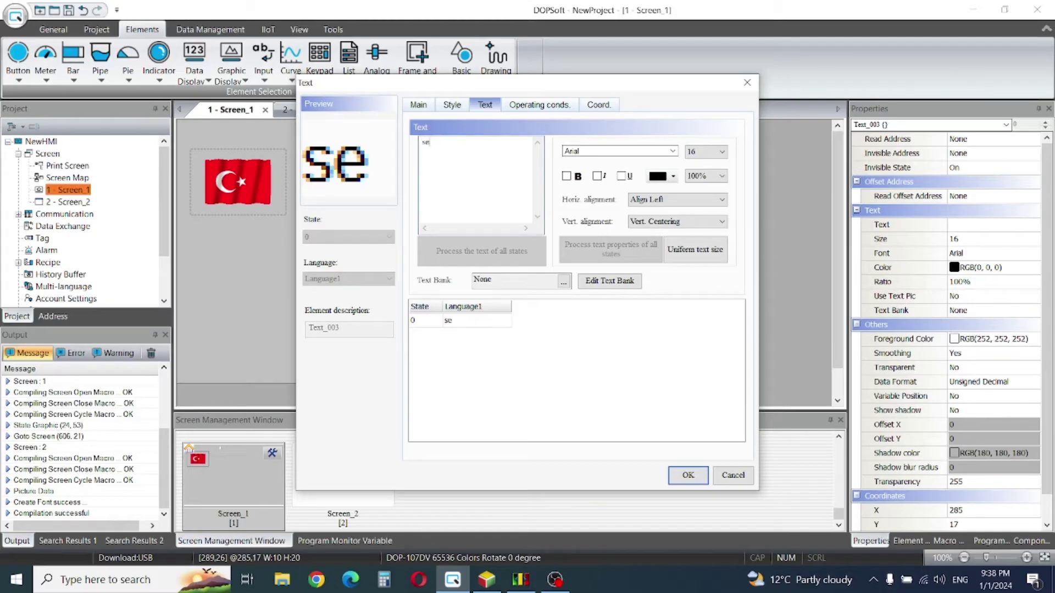
Make the text a bold 'SCREEN-1' at size 96, positioned below the flag and button.
key(BackSpace)
text(c)
key(BackSpace)
key(BackSpace)
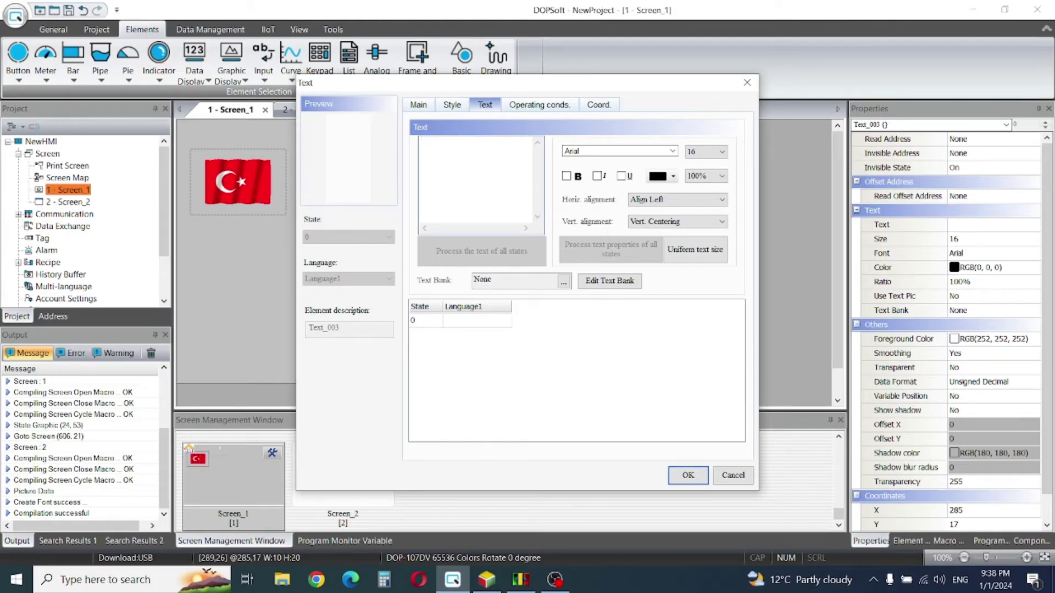
text(SCREEN)
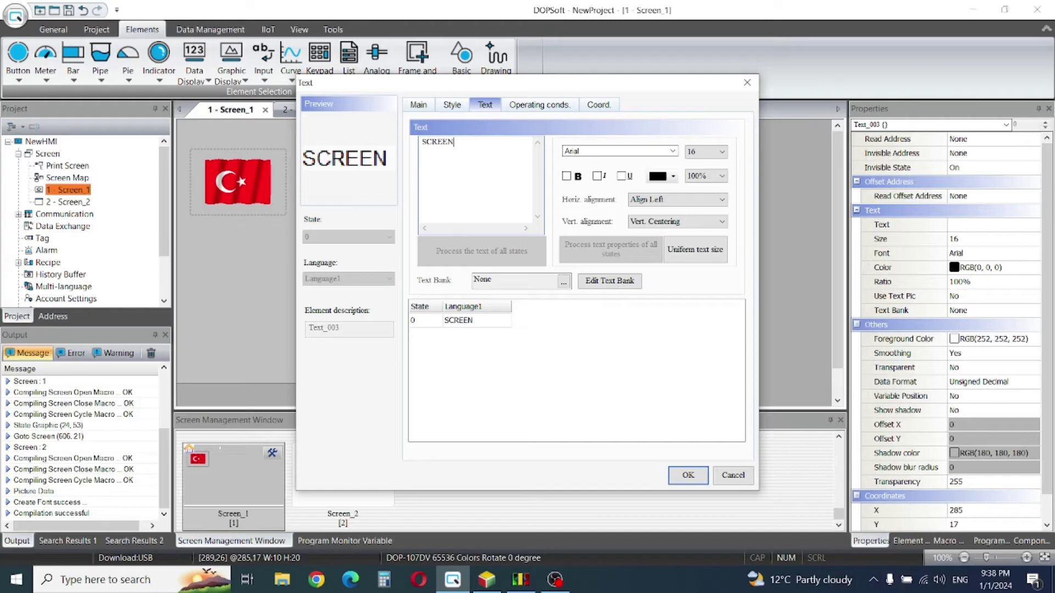
text( 1)
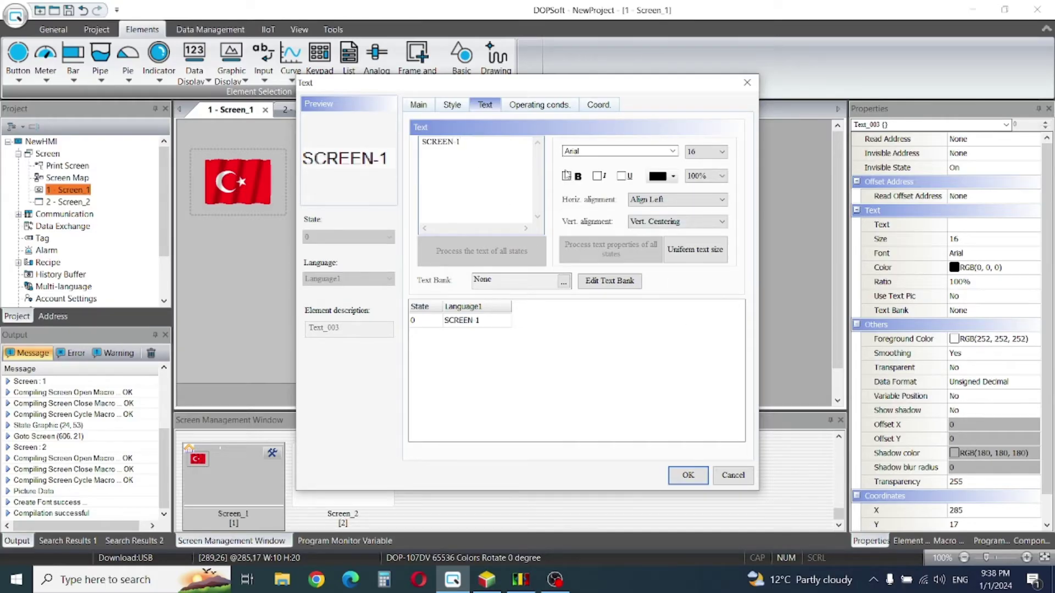
click(567, 176)
click(721, 153)
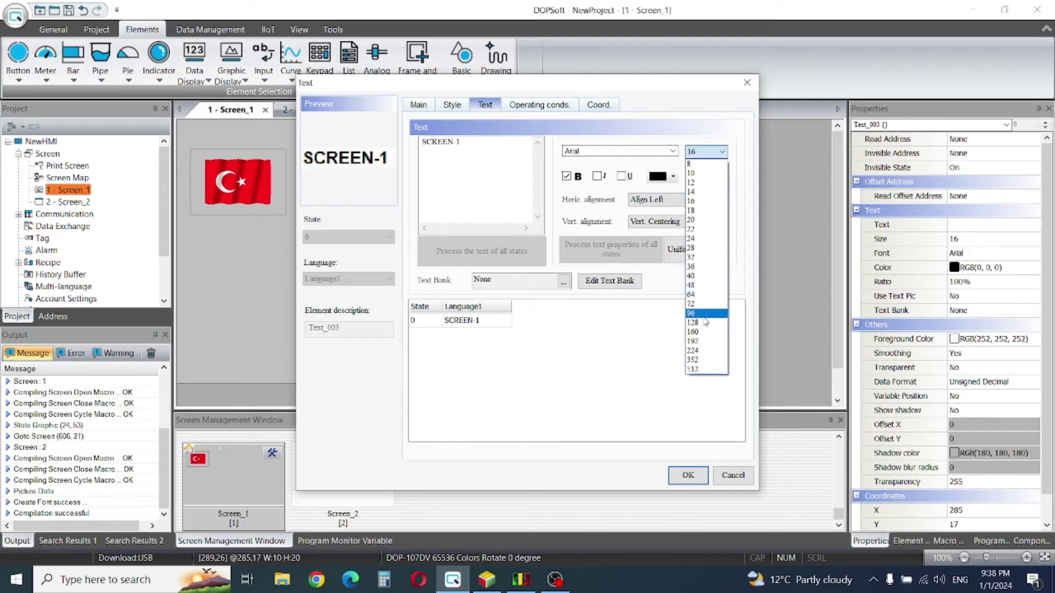
click(703, 316)
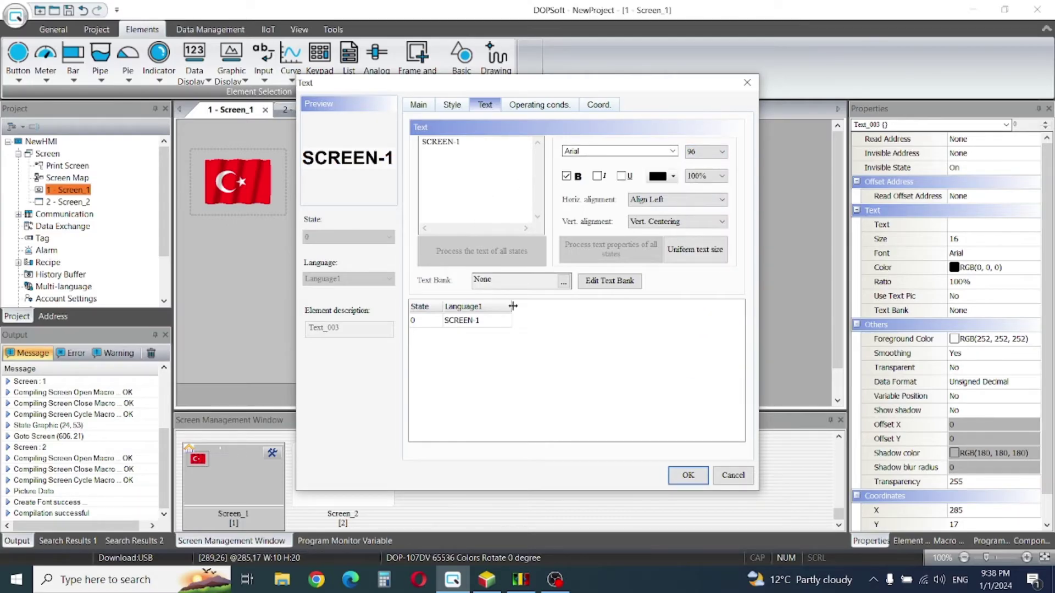
click(688, 478)
mouse_move(432, 194)
mouse_down()
mouse_move(399, 269)
mouse_move(412, 243)
mouse_up()
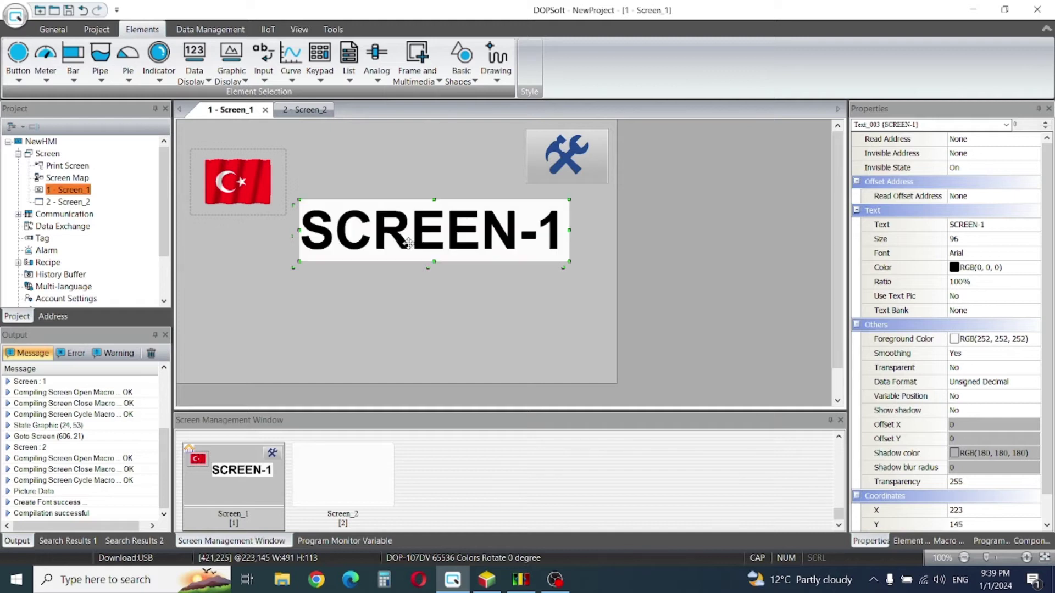
Copy the SCREEN-1 title and paste it onto the Screen_2 canvas.
right_click(410, 244)
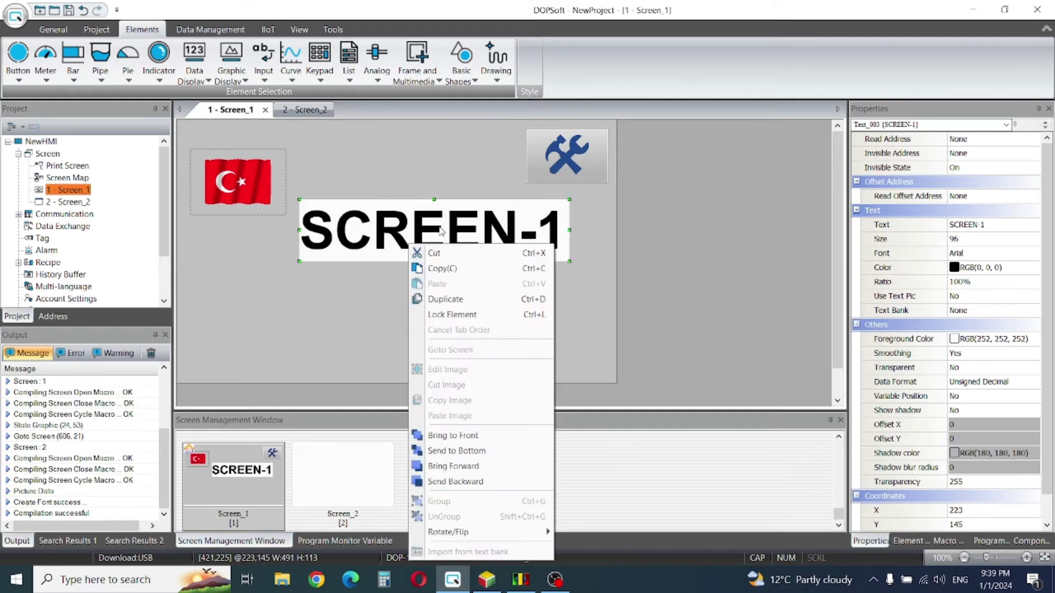
click(443, 269)
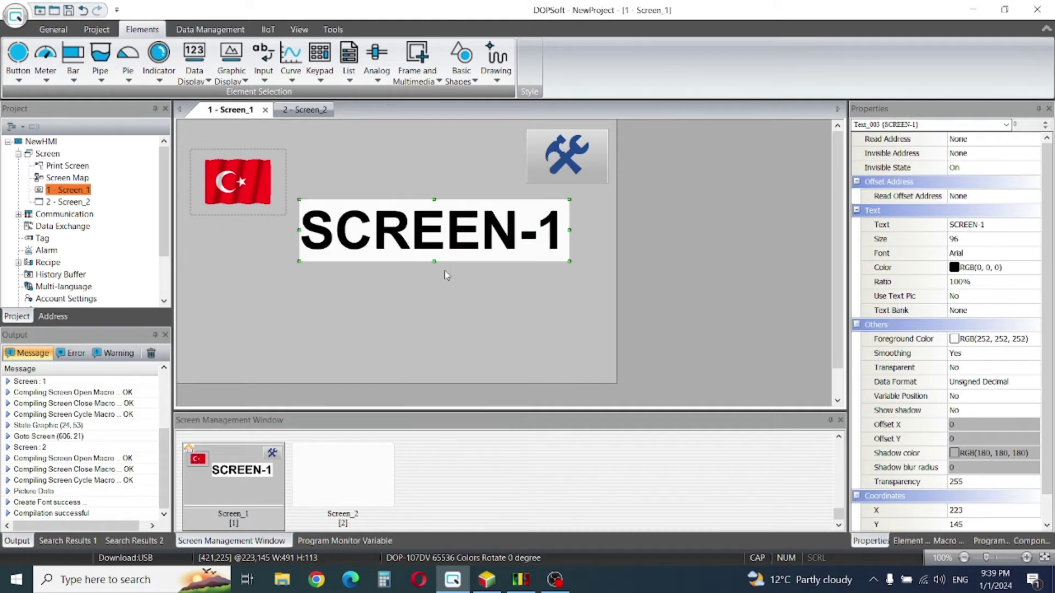
click(301, 110)
right_click(364, 197)
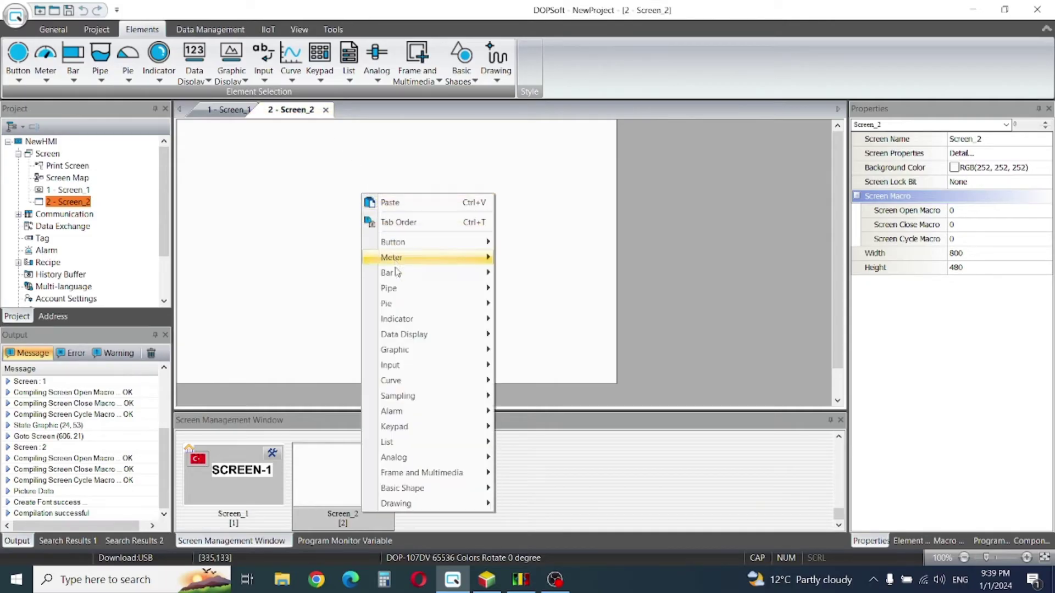
click(399, 205)
Change the pasted title's text to SCREEN-2 on its Text tab.
double_click(448, 229)
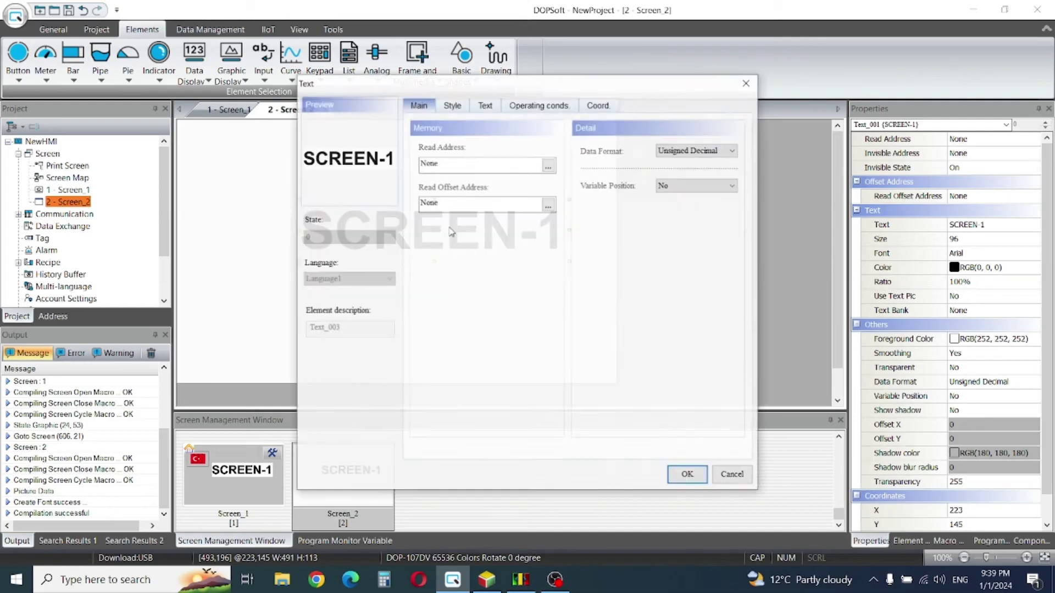
click(486, 105)
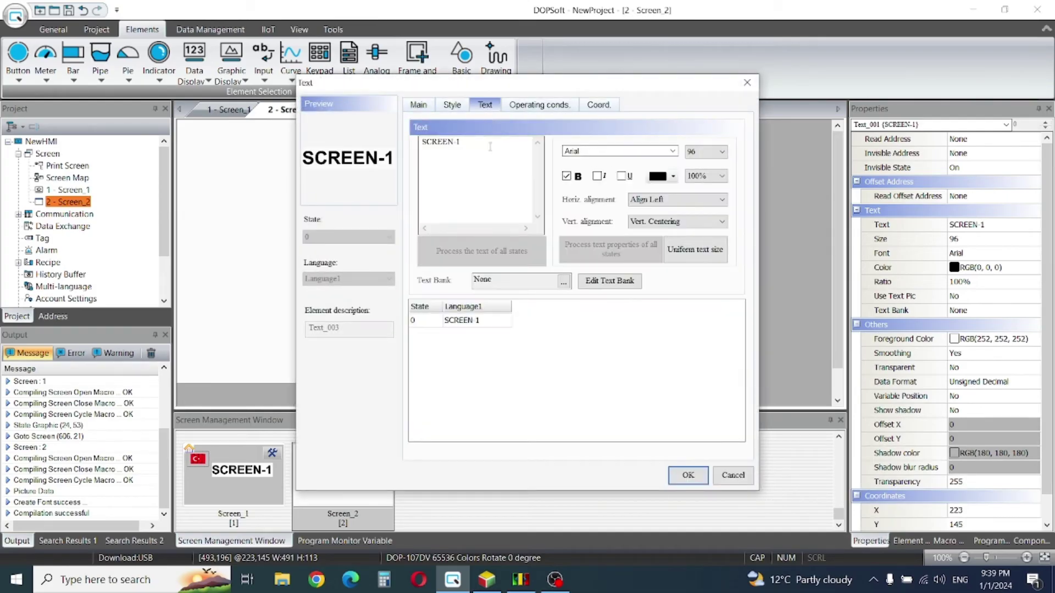
click(491, 147)
key(BackSpace)
text(2)
click(688, 475)
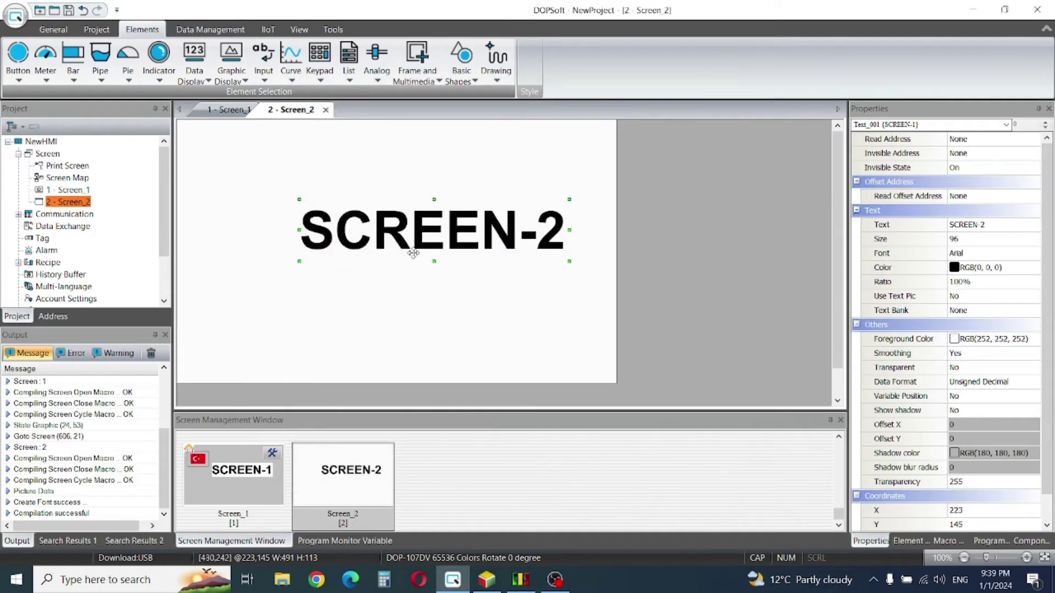
Move the SCREEN-2 title up-left and draw a Goto Screen button on Screen_2.
drag(413, 254, 350, 241)
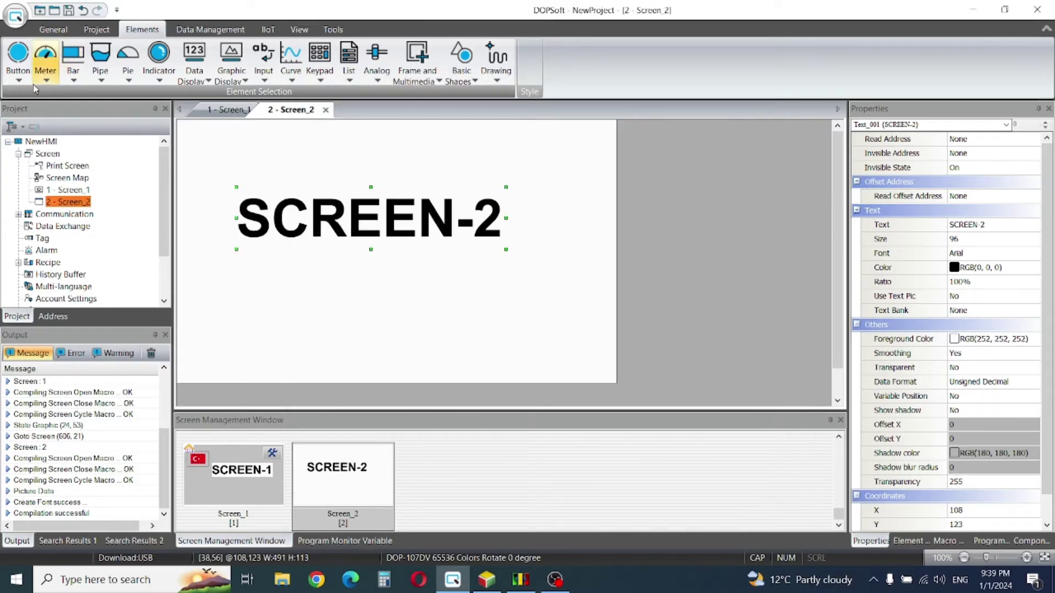
click(19, 76)
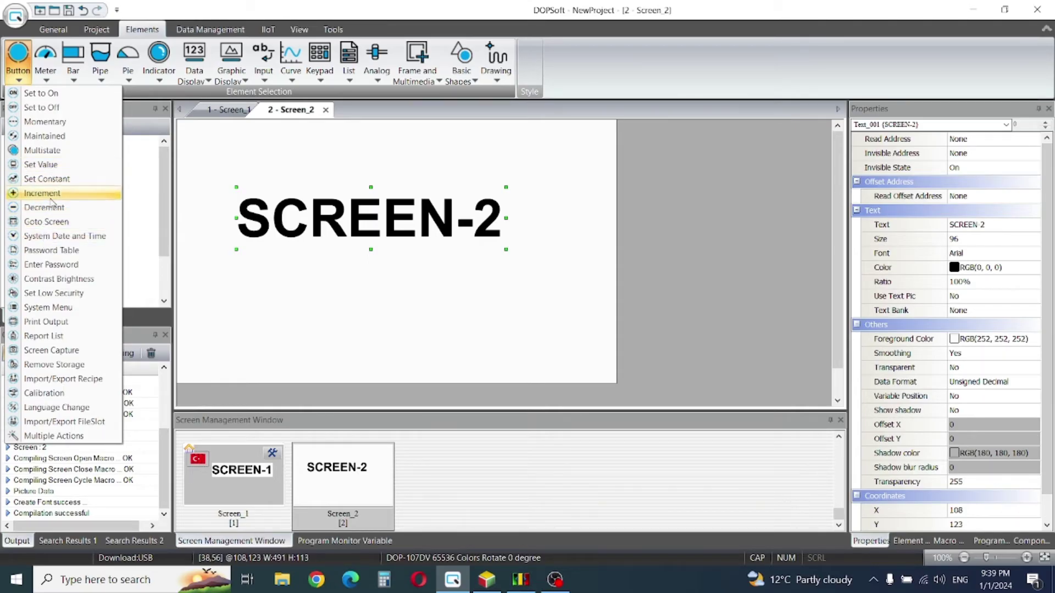
click(54, 223)
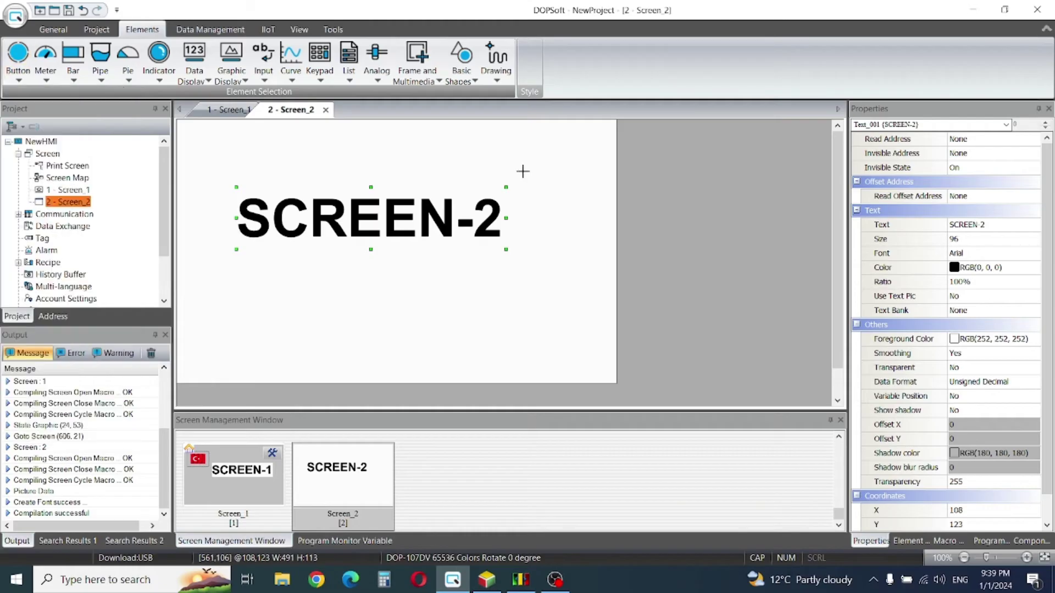
drag(540, 126, 615, 167)
Open the new button's properties, viewing Operating conds. and then the Picture tab.
double_click(578, 146)
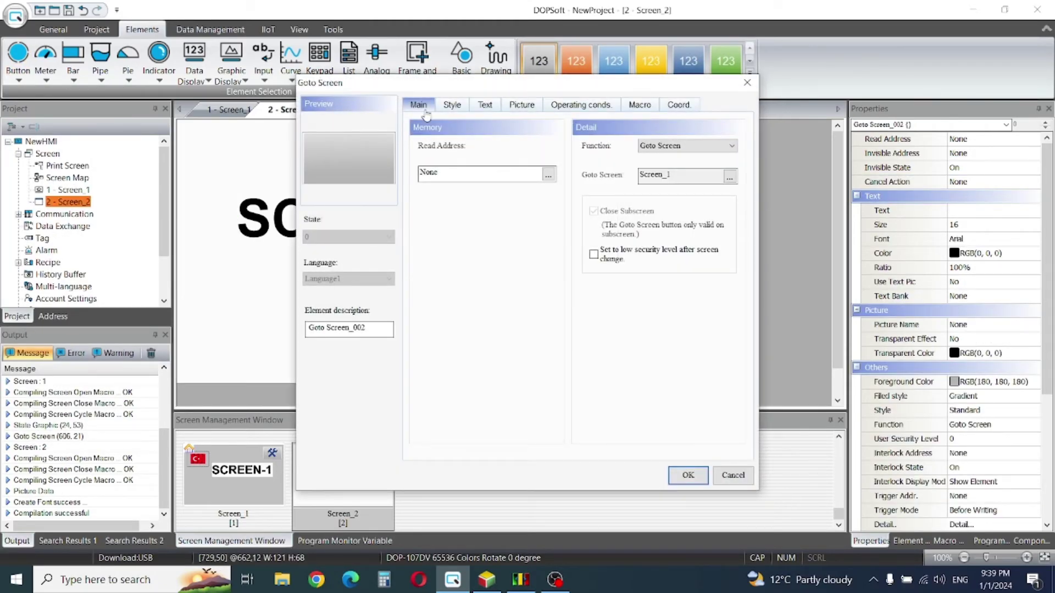
click(576, 110)
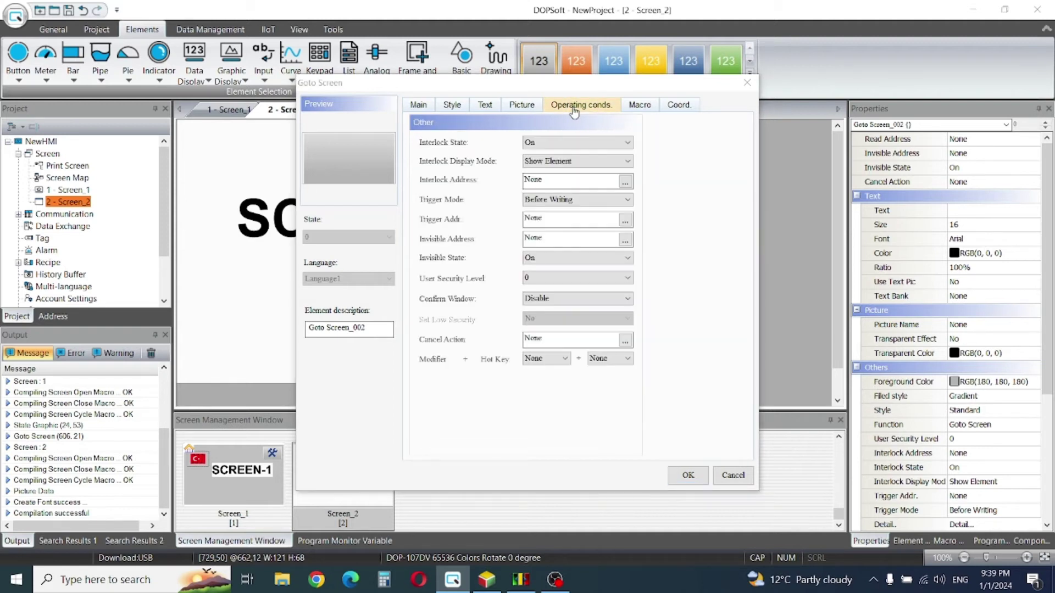
click(521, 111)
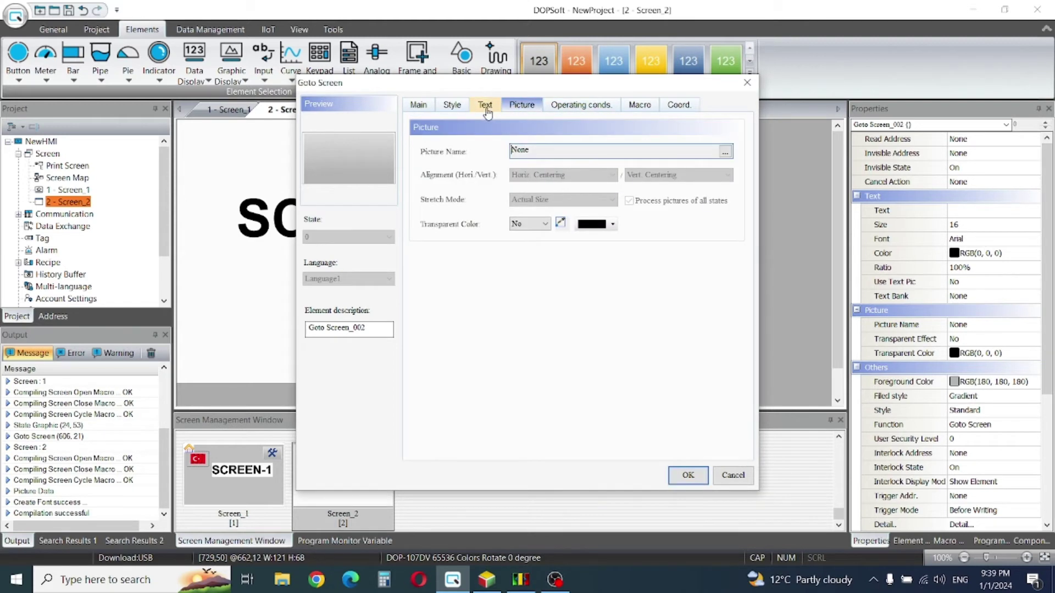
Choose blue home icon 531 from the 100 Series Action Button pictures.
click(729, 156)
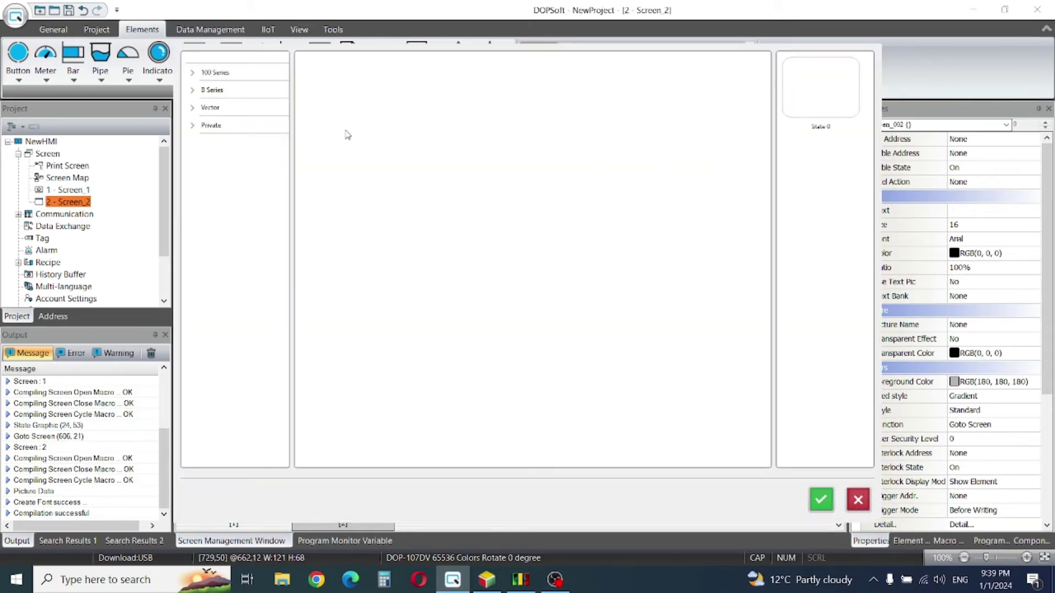
click(207, 73)
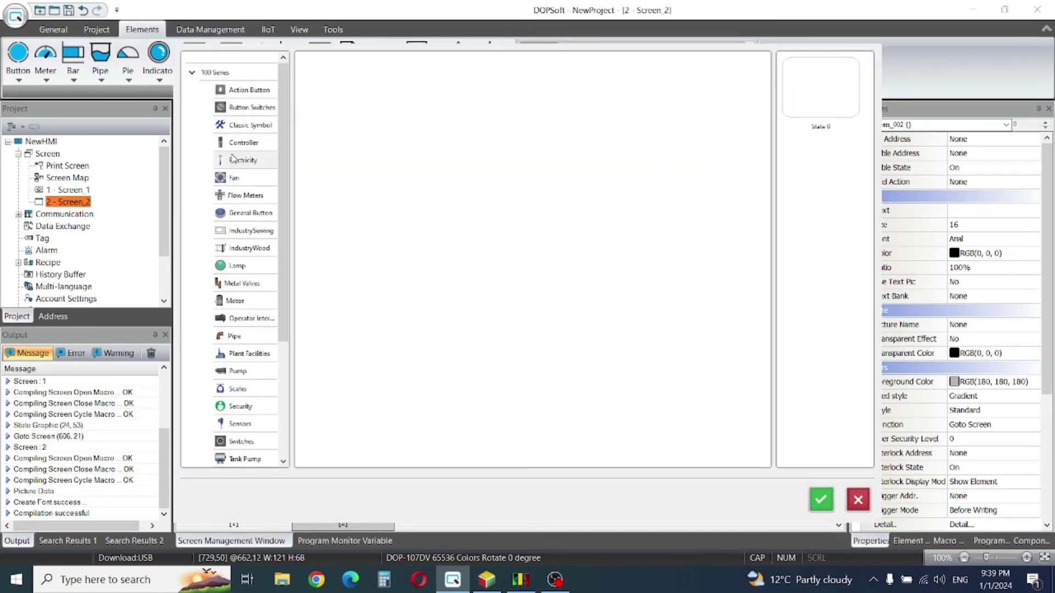
click(231, 91)
scroll(495, 248, down, 5)
scroll(508, 284, down, 5)
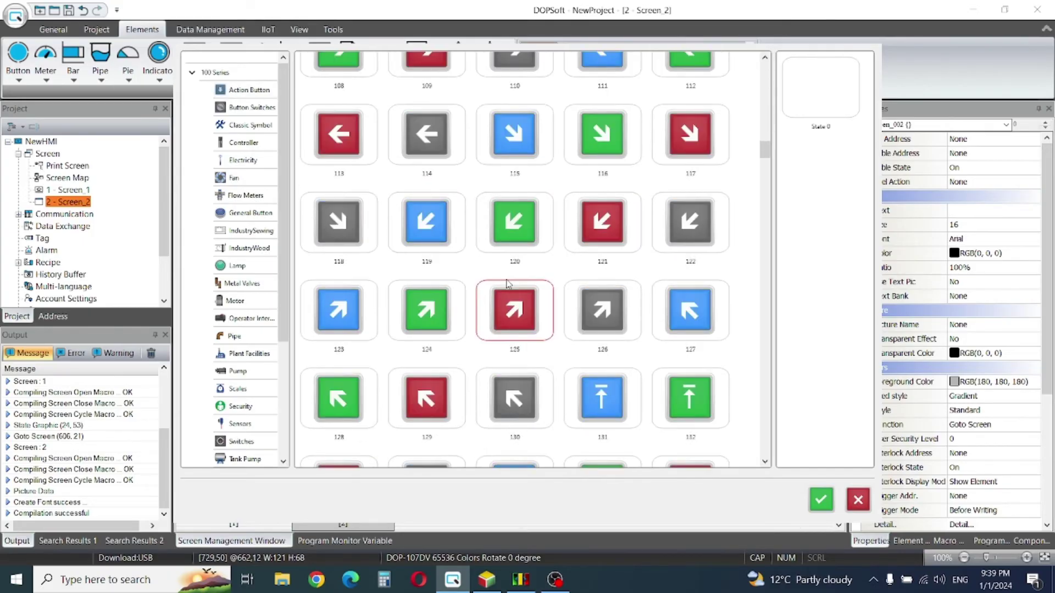
scroll(508, 284, down, 5)
scroll(508, 284, down, 5)
scroll(508, 284, down, 5)
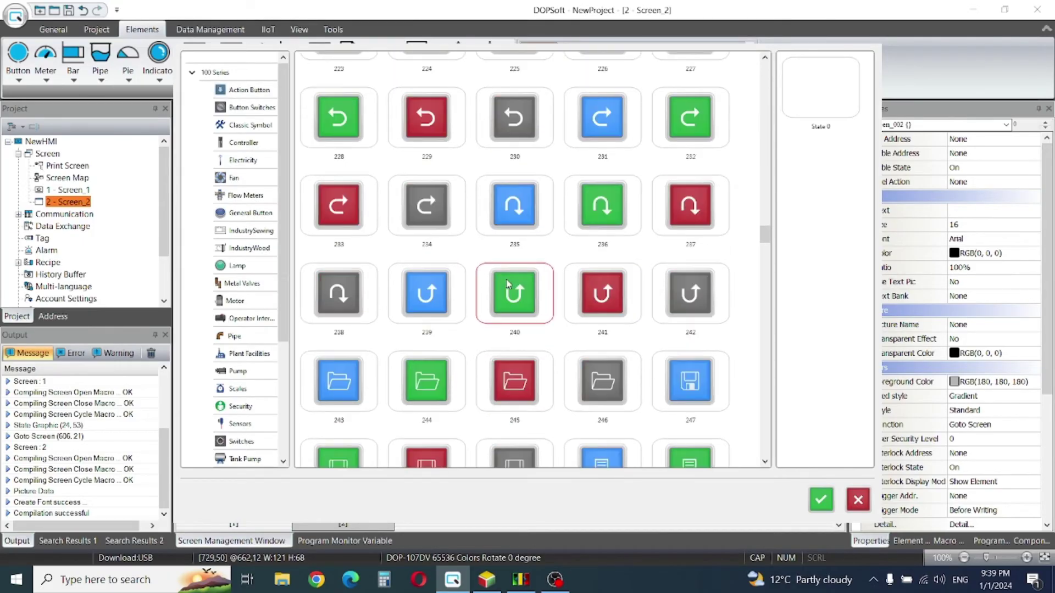
scroll(509, 283, down, 5)
scroll(507, 283, down, 5)
scroll(508, 284, down, 5)
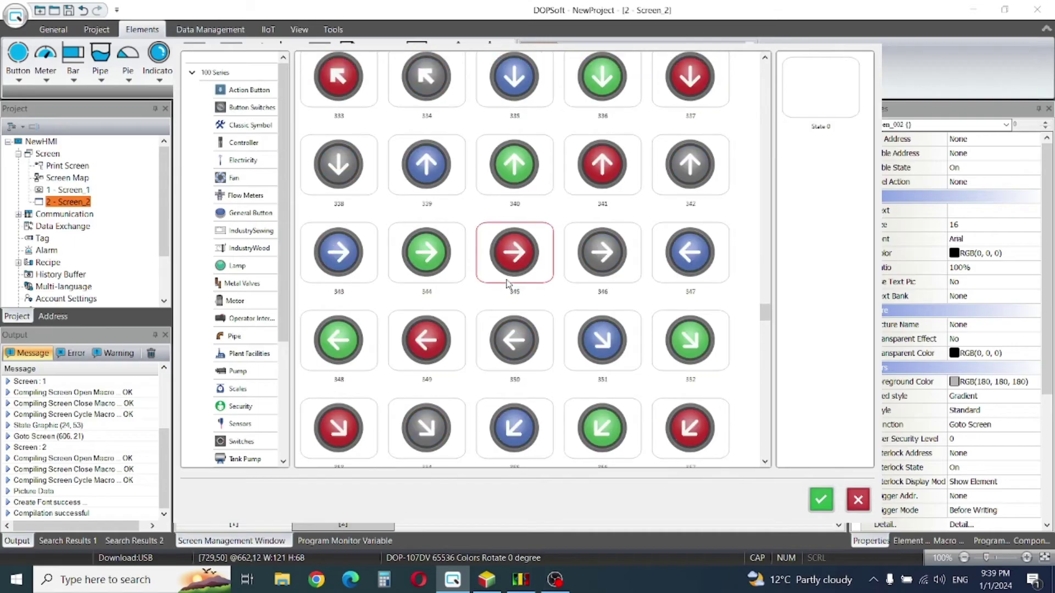
scroll(508, 283, down, 5)
scroll(508, 285, down, 5)
scroll(508, 284, down, 5)
scroll(508, 284, down, 5)
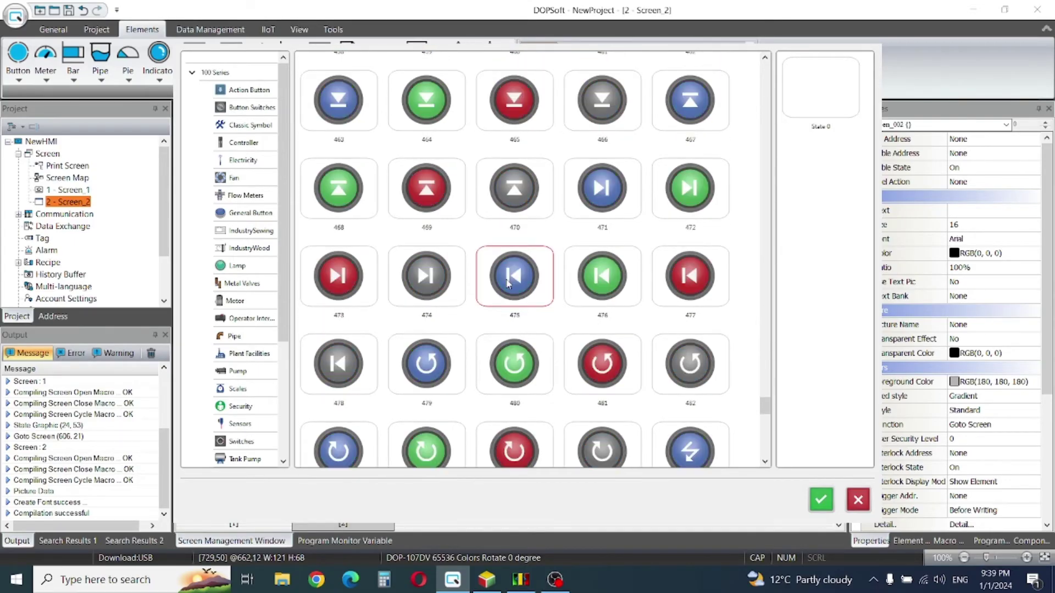
scroll(509, 283, down, 3)
scroll(507, 284, down, 3)
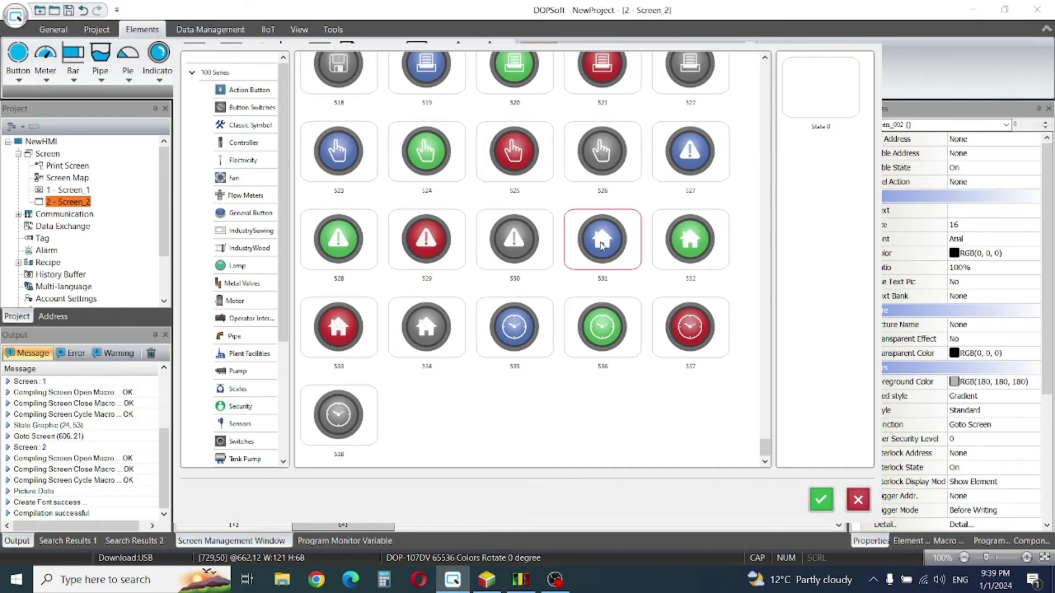
click(602, 245)
click(820, 500)
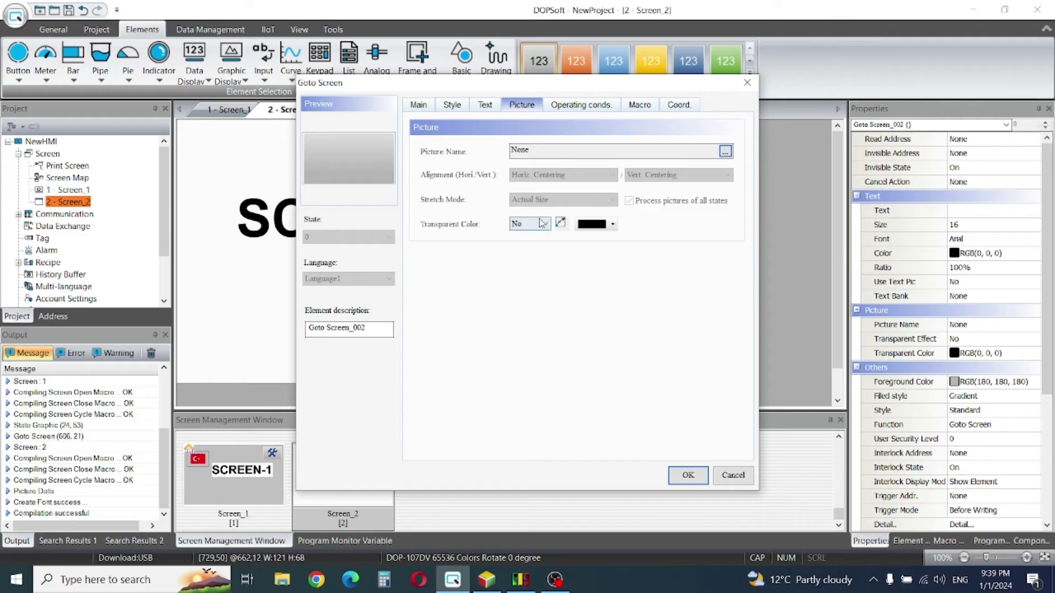
Reopen the picture library at the 100 Series Action Button pictures.
click(726, 154)
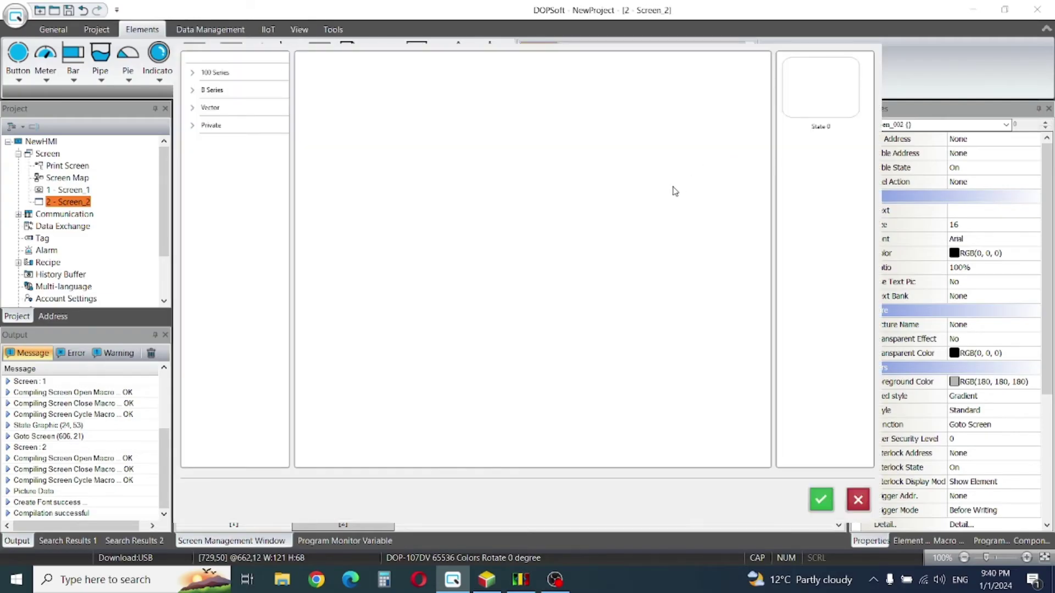
click(198, 74)
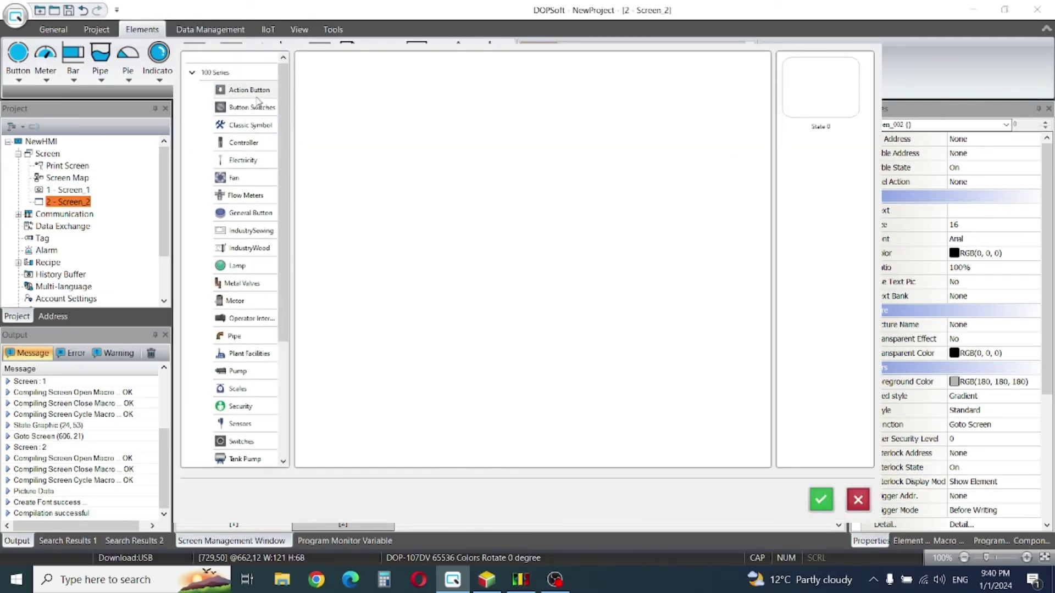
click(239, 91)
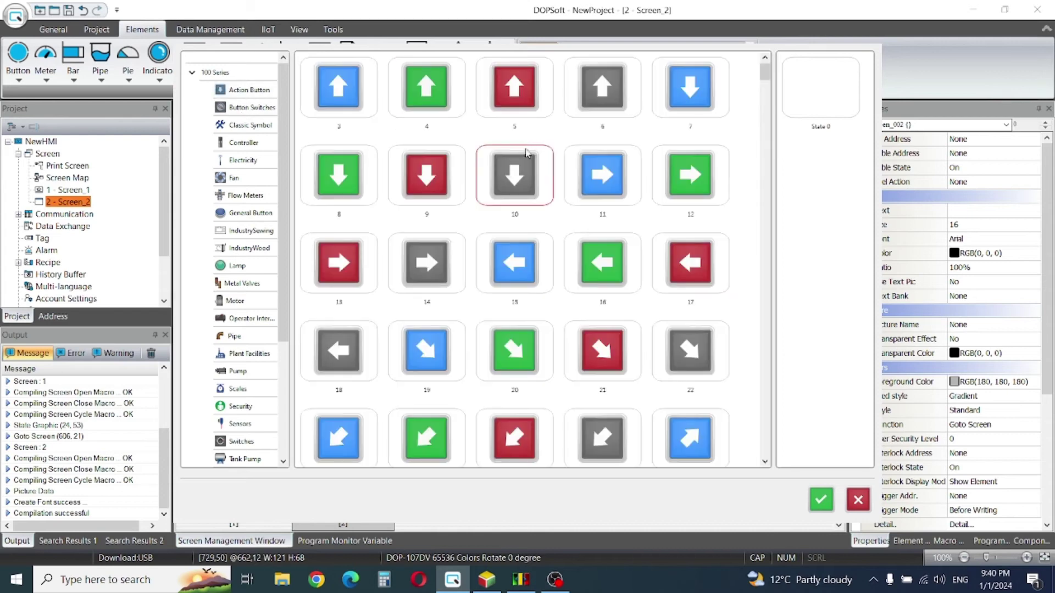
scroll(768, 171, down, 5)
scroll(770, 170, down, 5)
scroll(770, 171, down, 10)
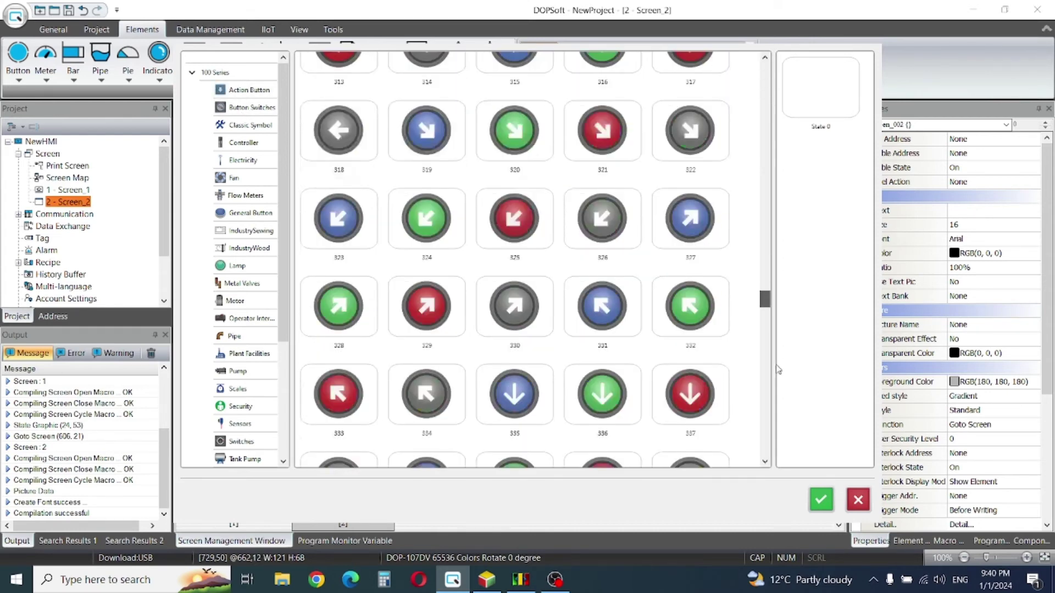
scroll(771, 171, down, 10)
scroll(771, 171, down, 10)
scroll(612, 331, down, 10)
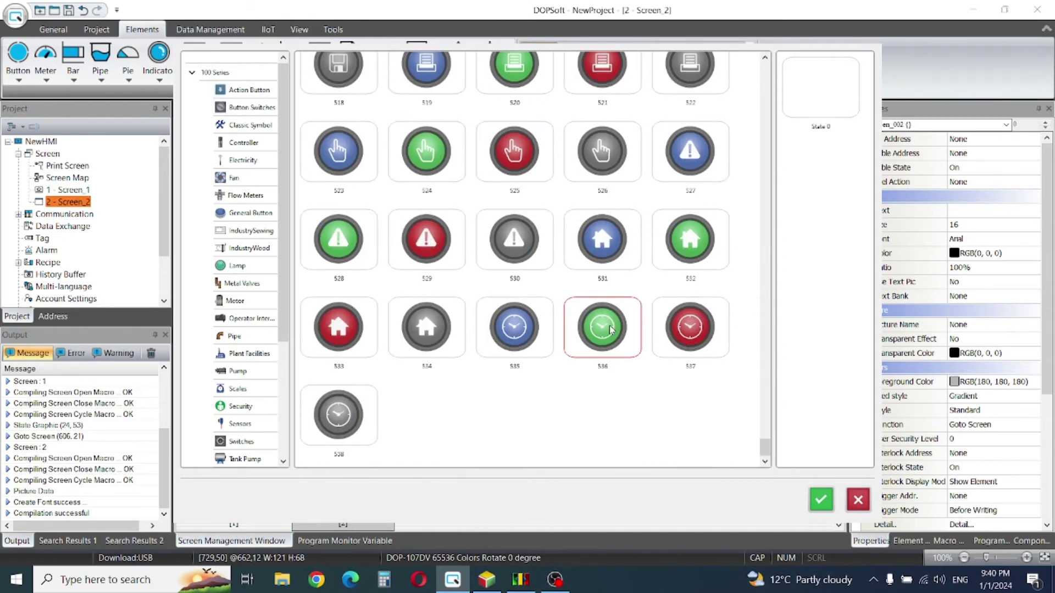
scroll(611, 330, up, 3)
scroll(603, 320, down, 3)
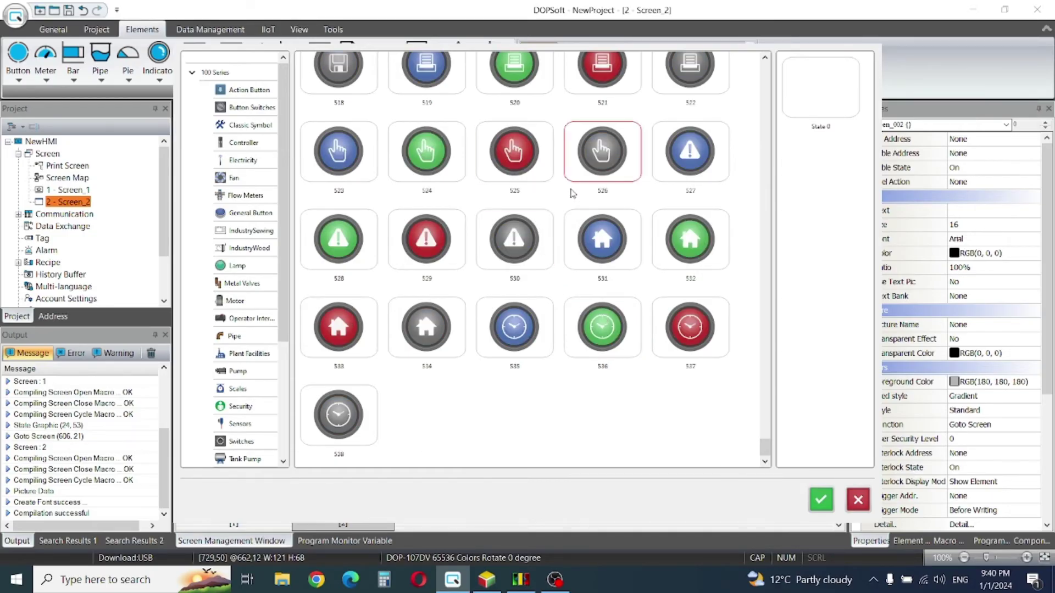
scroll(581, 203, up, 2)
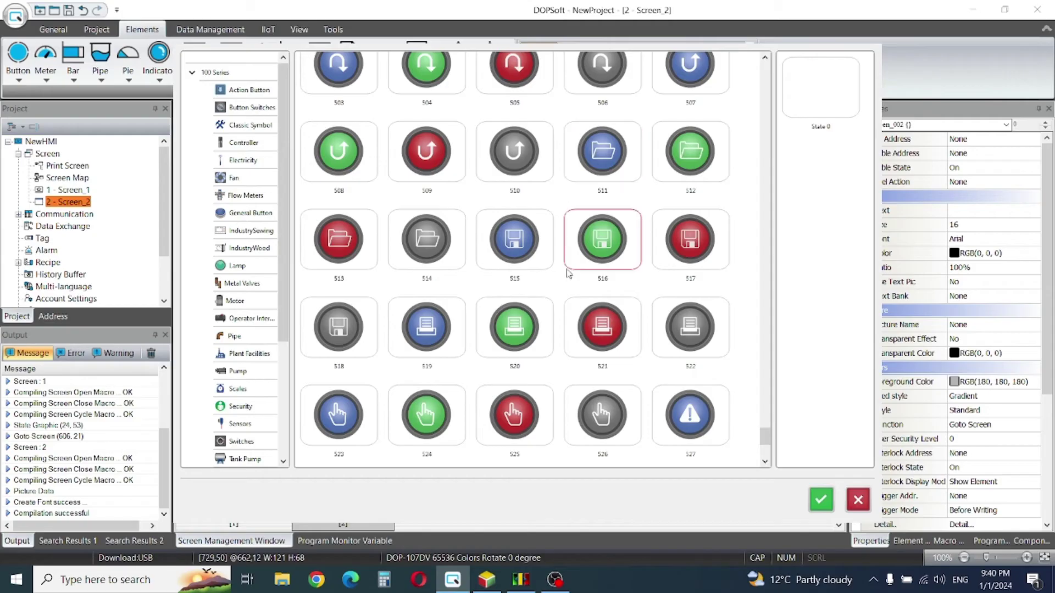
scroll(614, 239, down, 2)
Assign the blue home icon picture and dismiss the low battery notification.
click(626, 249)
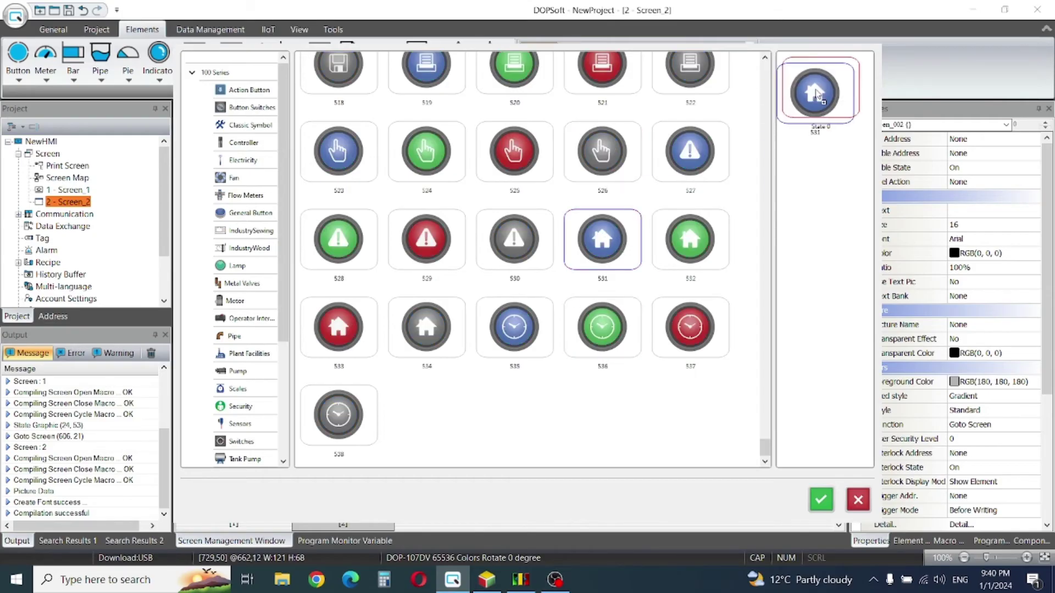
click(820, 505)
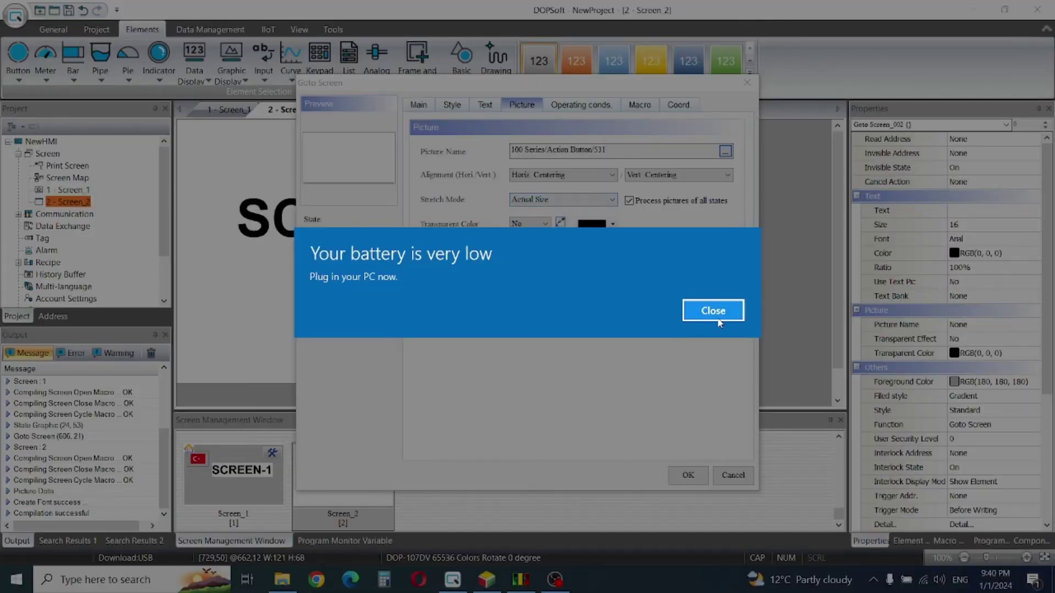
click(715, 312)
Set Stretch Mode to Stretch 1:1 and Transparent Color to Yes, then confirm.
click(579, 202)
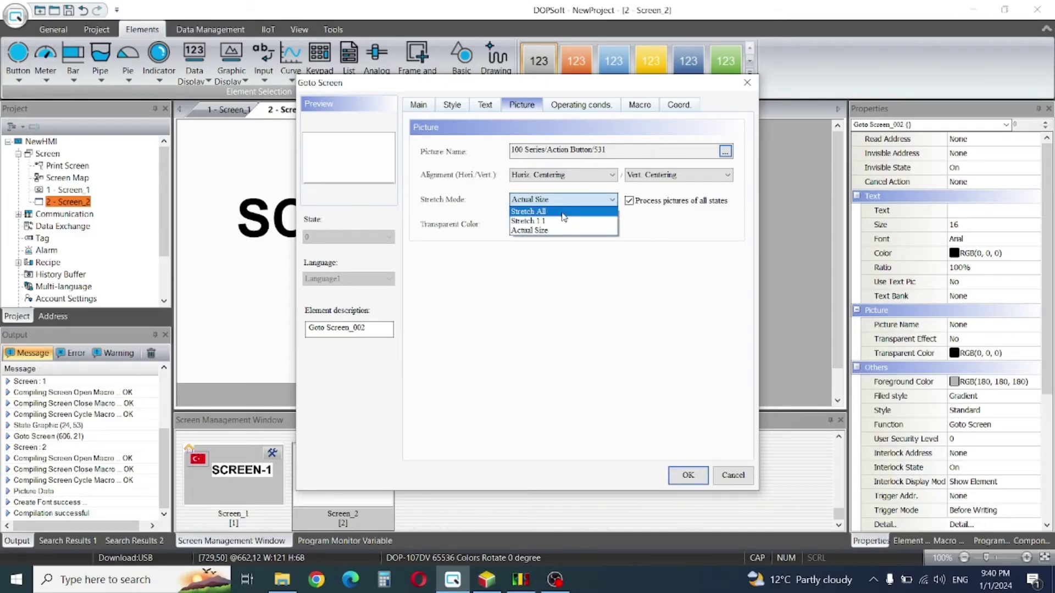
click(560, 223)
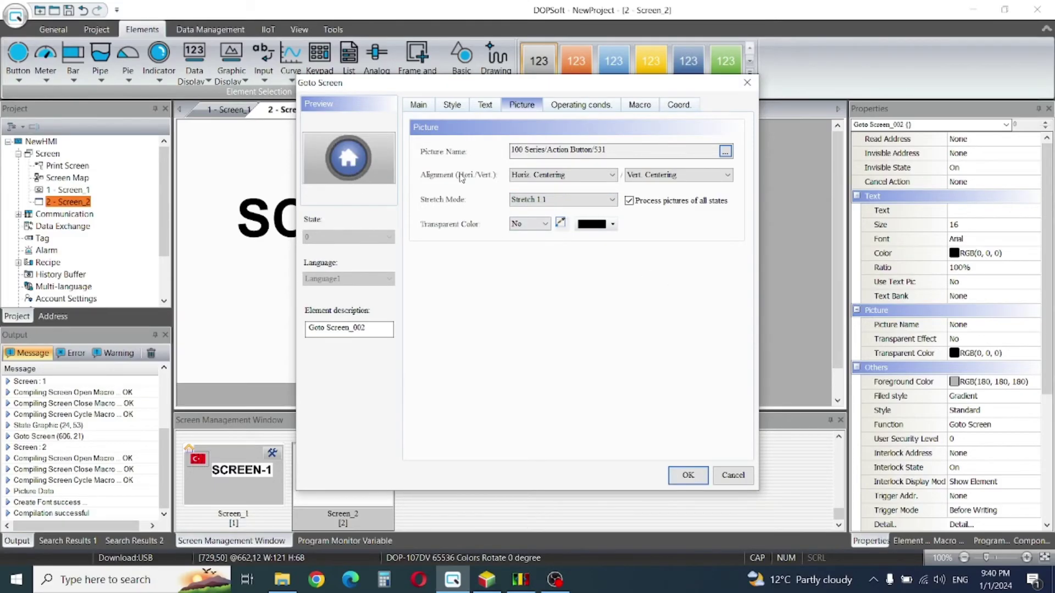
click(530, 224)
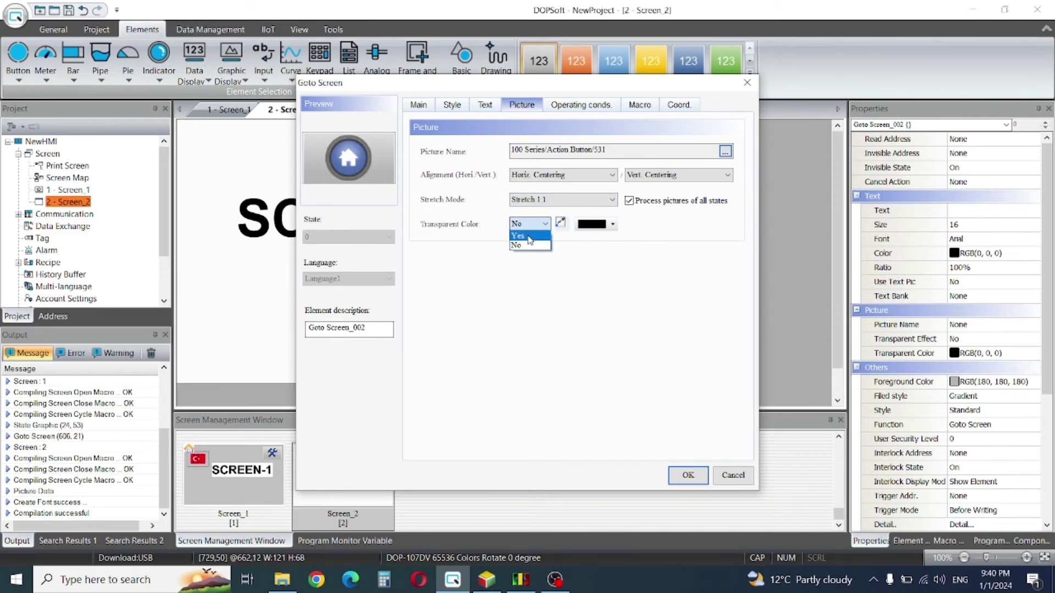
click(529, 237)
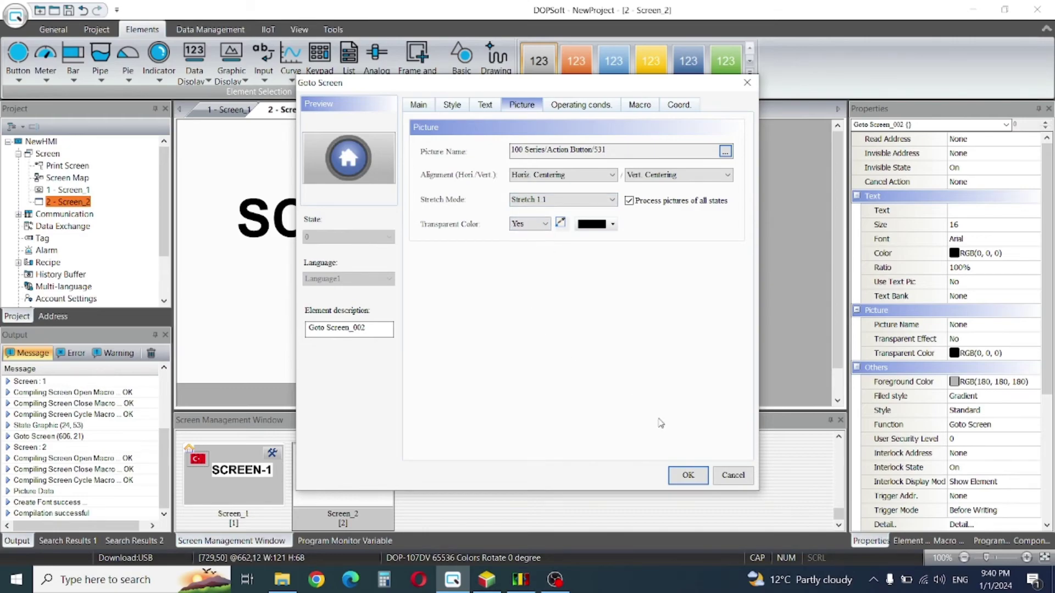
click(684, 476)
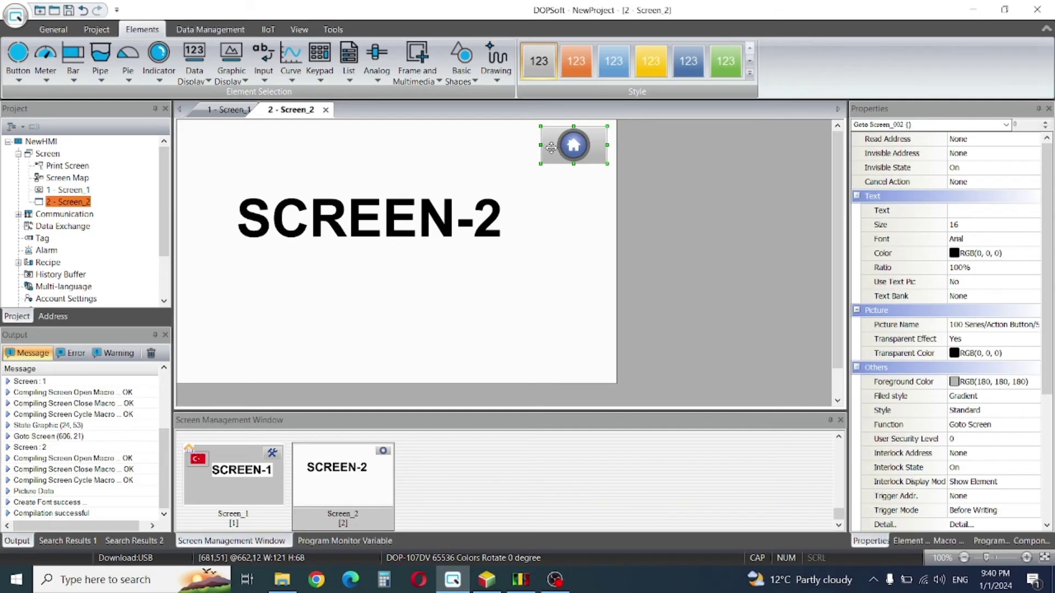
Nudge the home button up-left and start Off-line Simulation from the Project tab.
drag(544, 145, 536, 144)
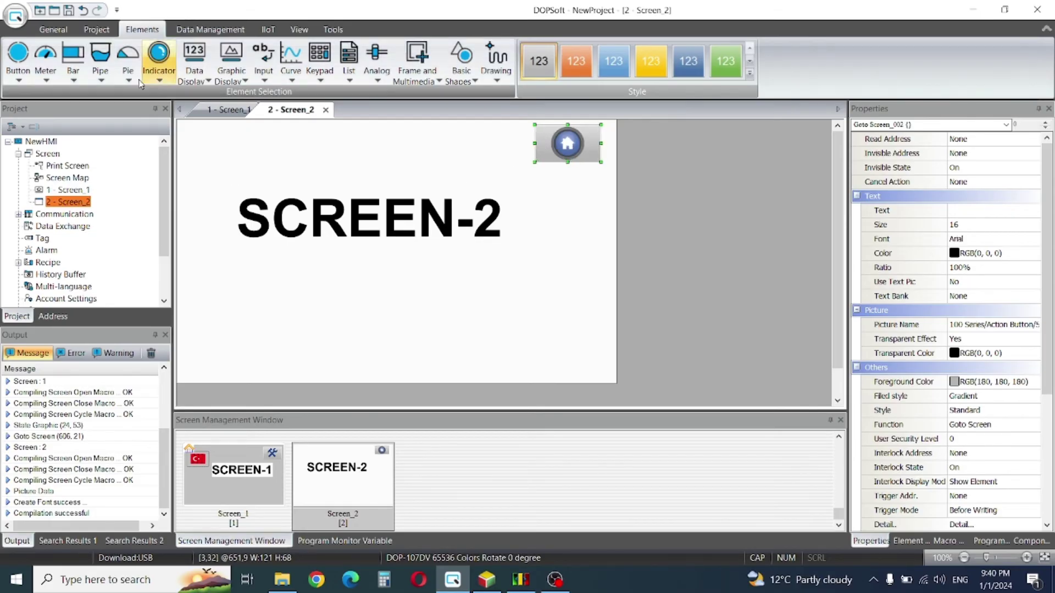
click(96, 29)
click(257, 62)
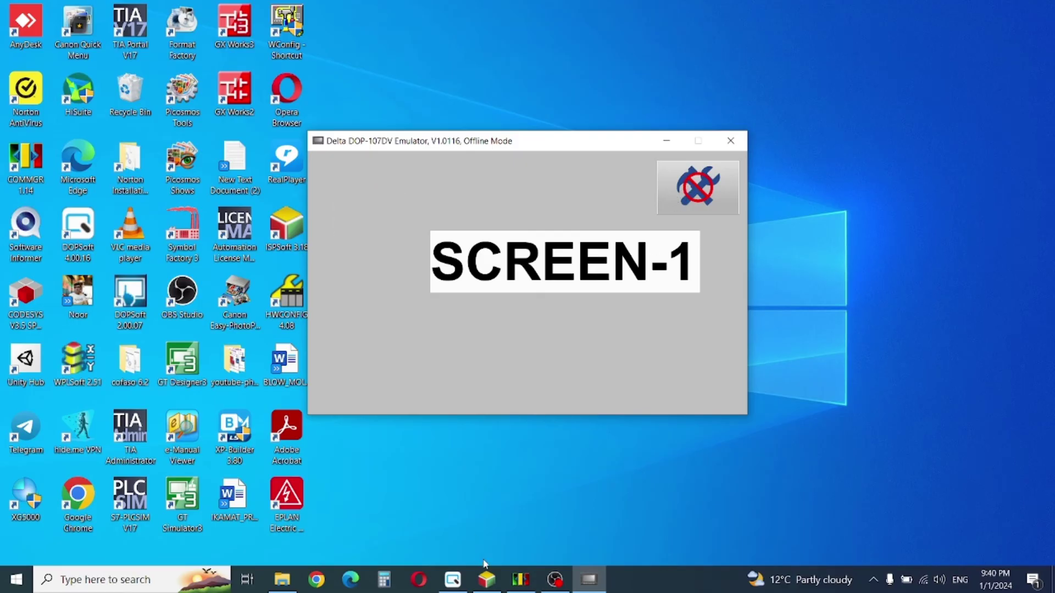
Select the Network 2 rung, move the emulator right, and restore down the ISPSoft window.
click(486, 580)
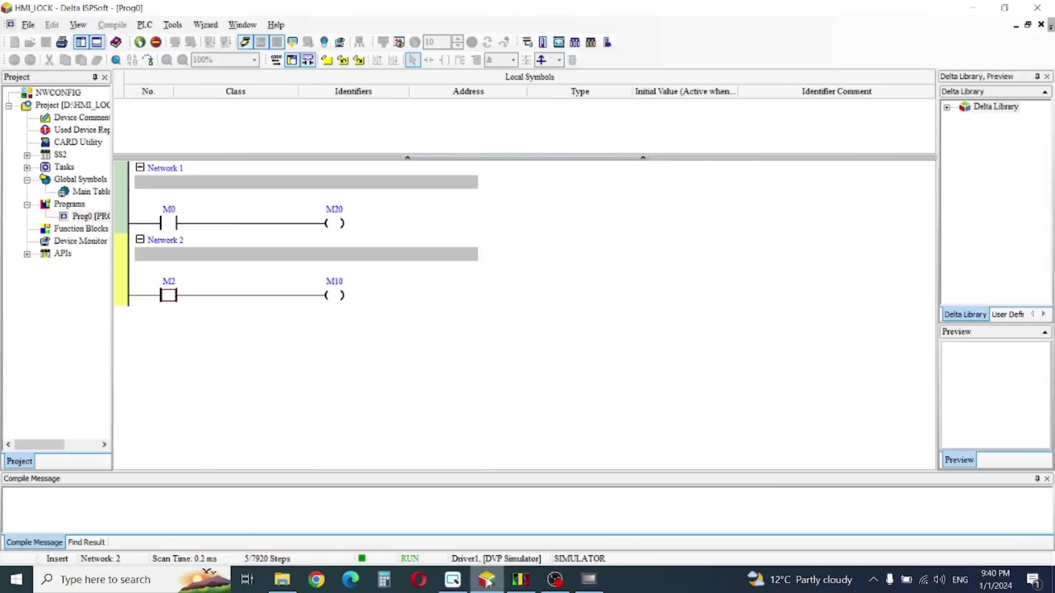
click(250, 279)
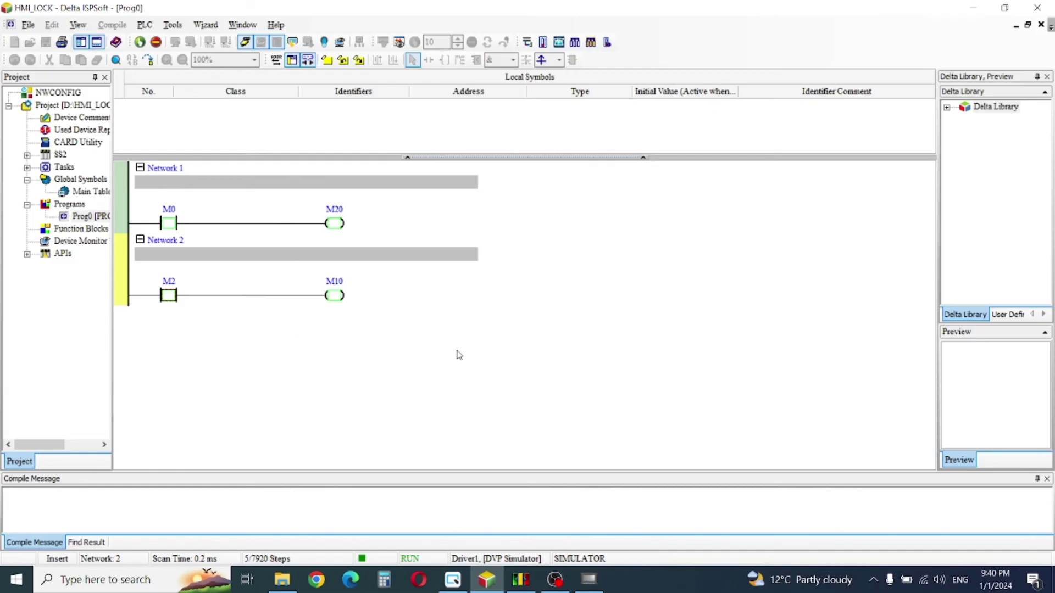
click(587, 579)
drag(463, 148, 596, 131)
click(724, 5)
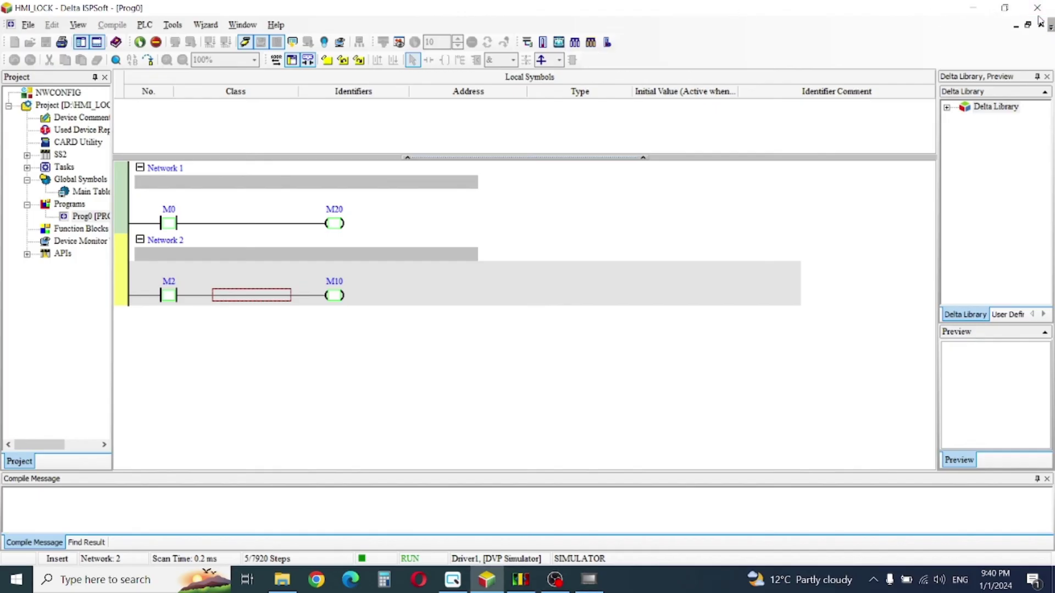
click(1004, 8)
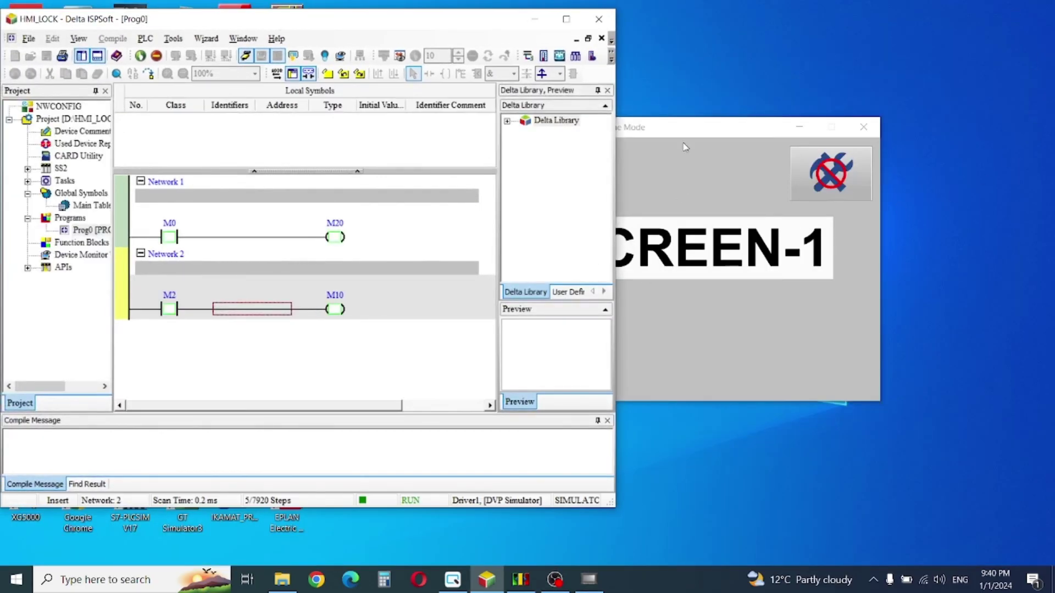
Move the emulator aside, Set On contact M2, and open SCREEN-2 with the tools button.
mouse_move(674, 131)
mouse_down()
mouse_move(852, 82)
mouse_move(795, 82)
mouse_move(789, 93)
mouse_move(827, 45)
mouse_up()
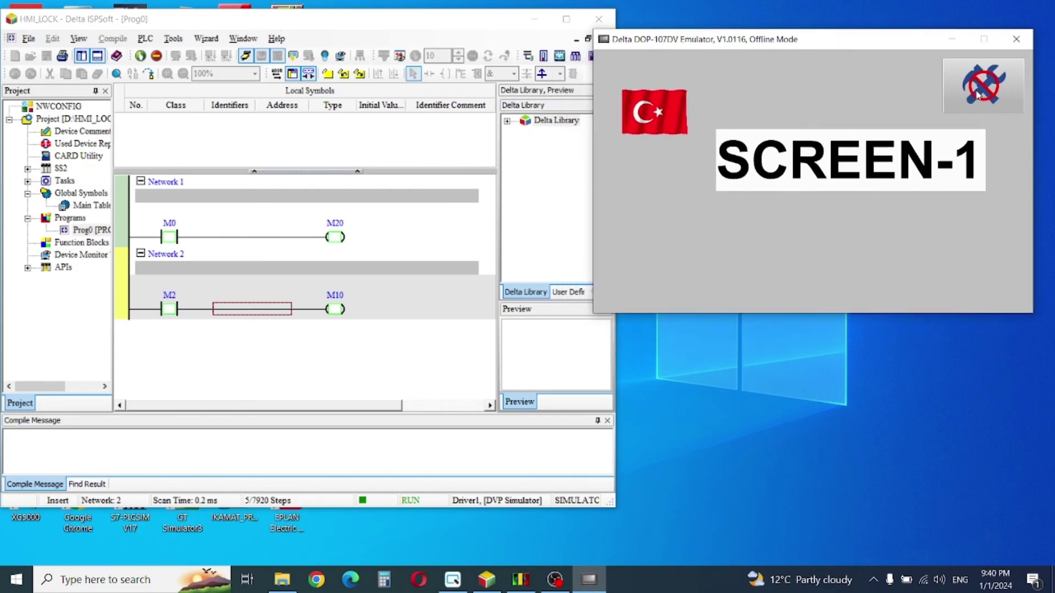
click(185, 312)
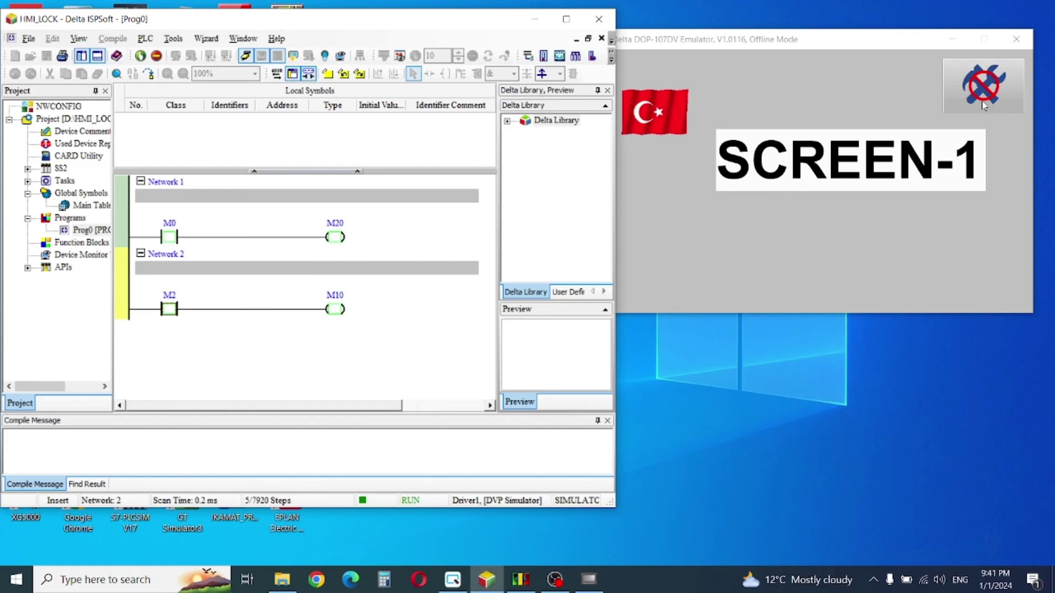
right_click(166, 312)
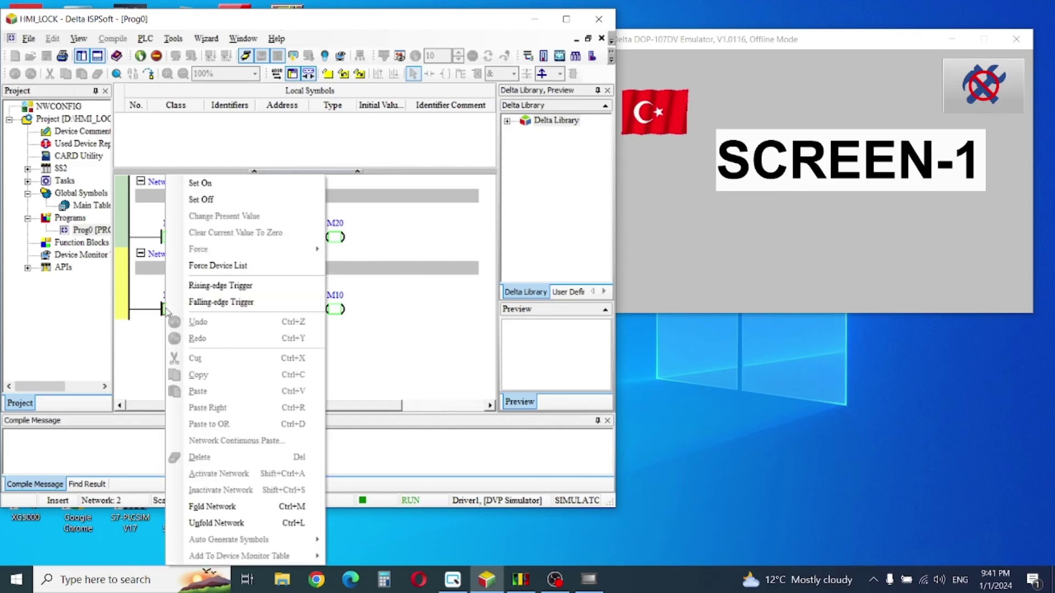
click(200, 183)
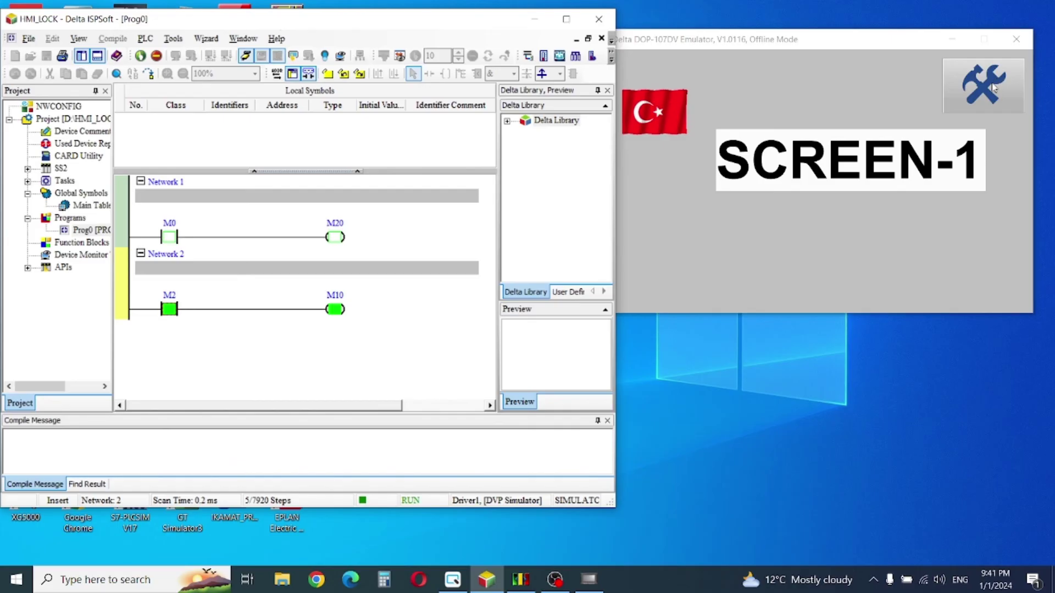
click(994, 86)
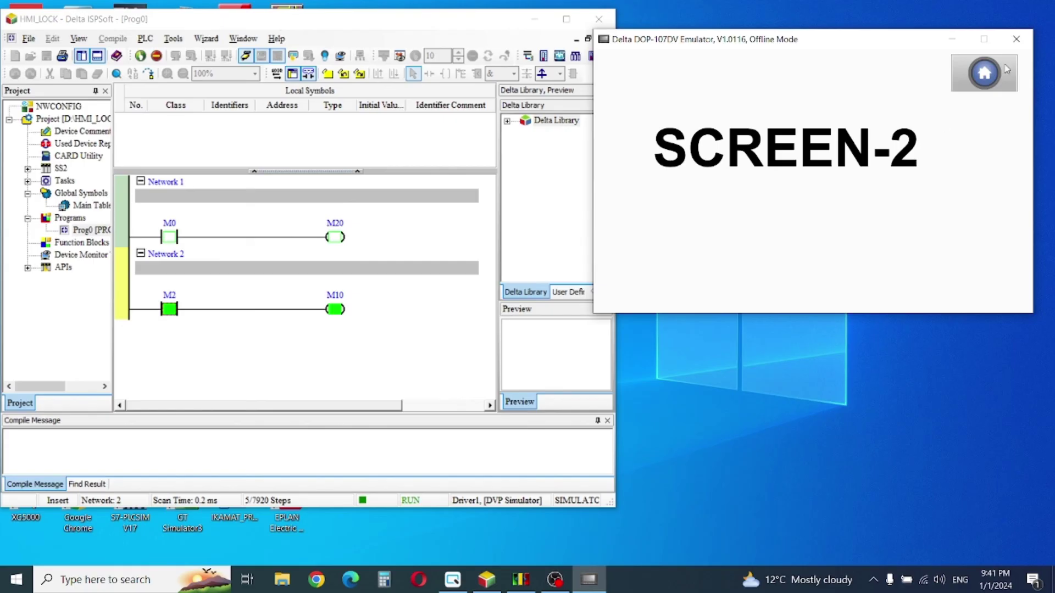
Switch between SCREEN-1 and SCREEN-2, Set Off contact M2, then return to SCREEN-1.
click(993, 75)
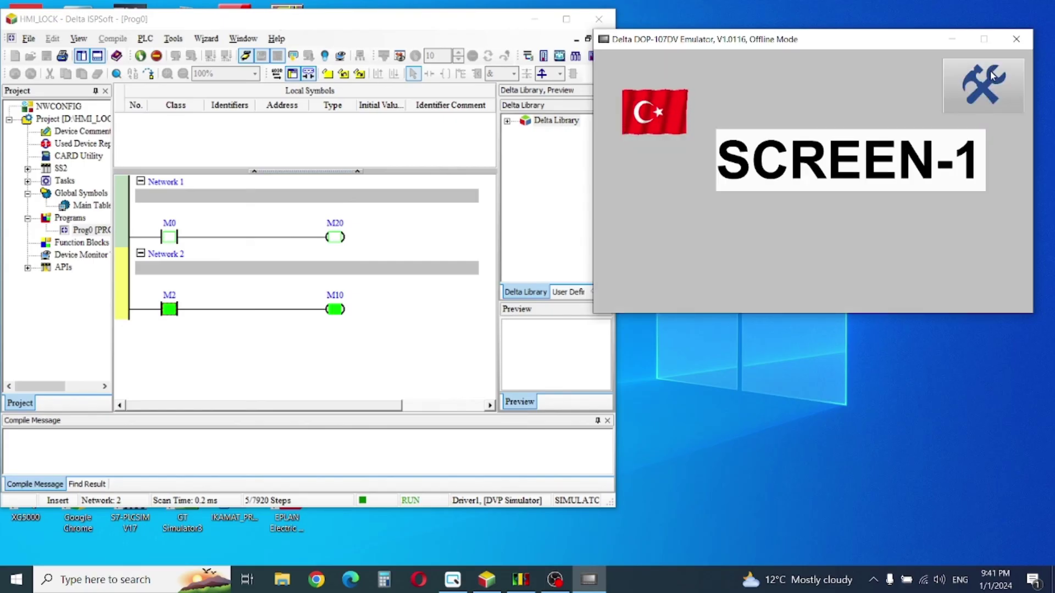
click(993, 76)
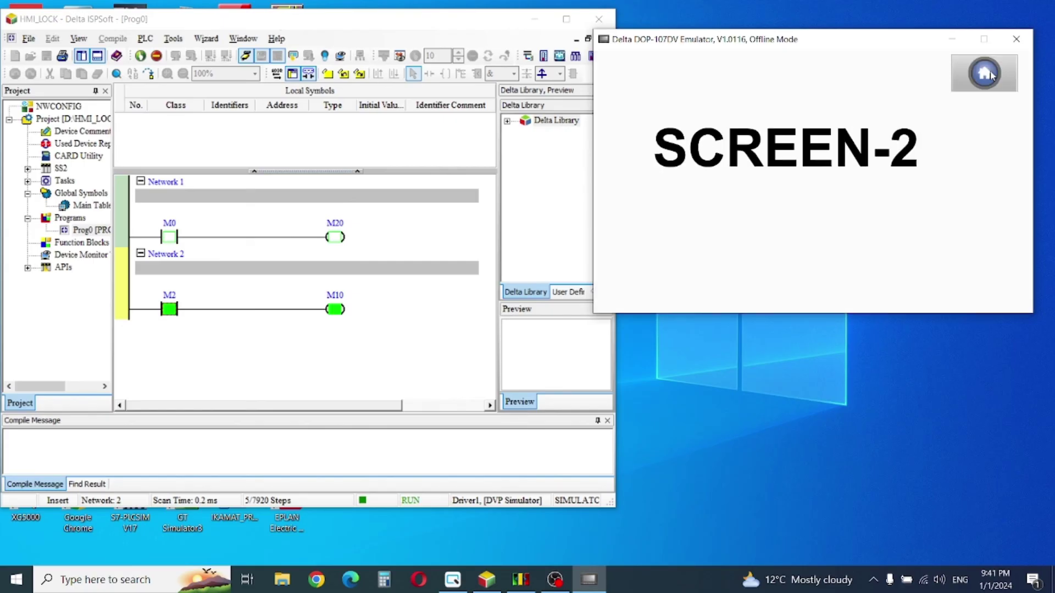
click(175, 313)
right_click(175, 313)
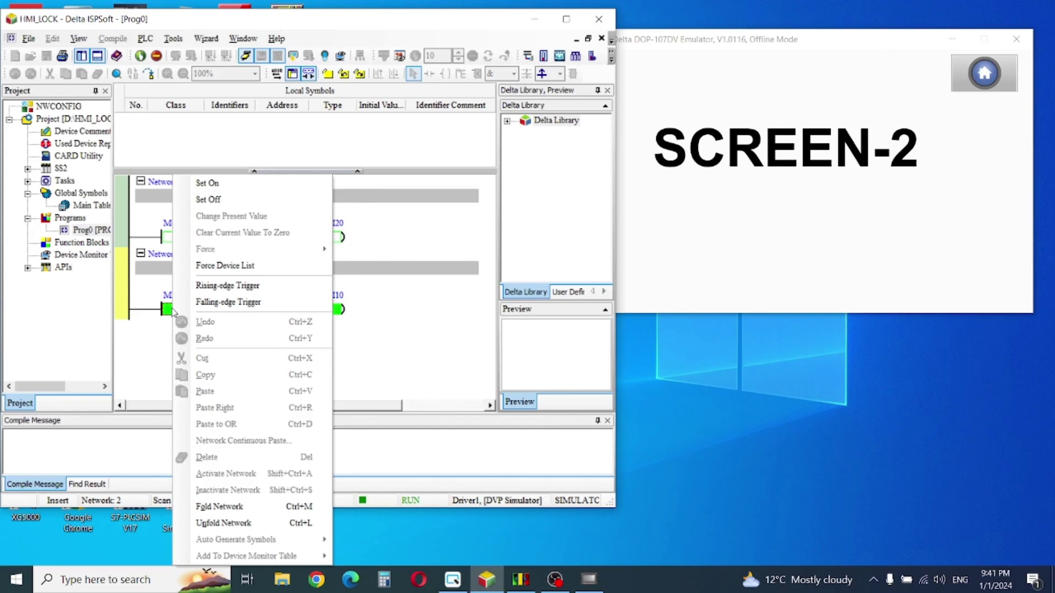
click(234, 199)
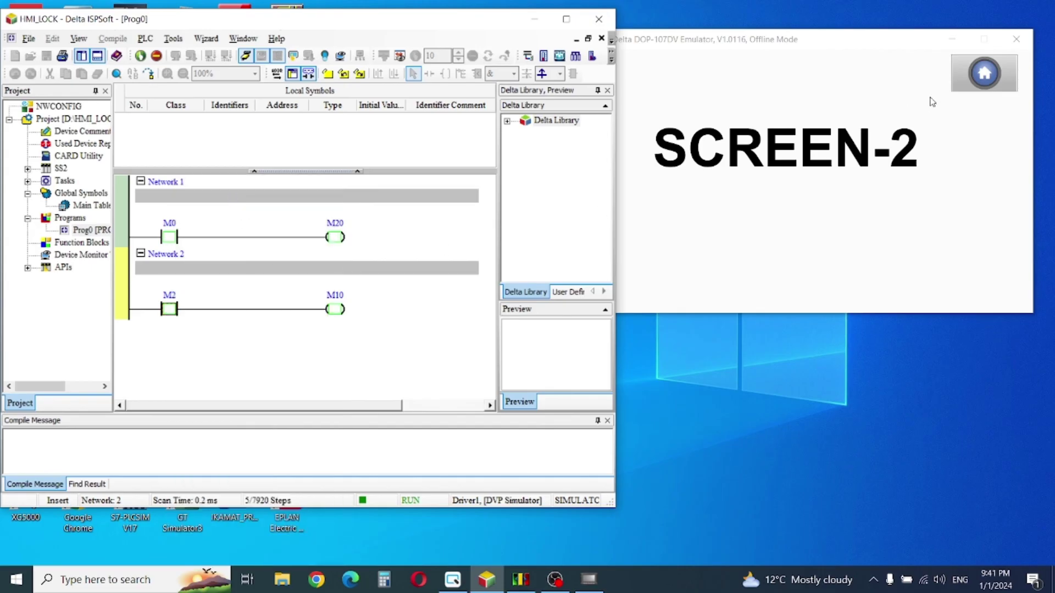
click(989, 76)
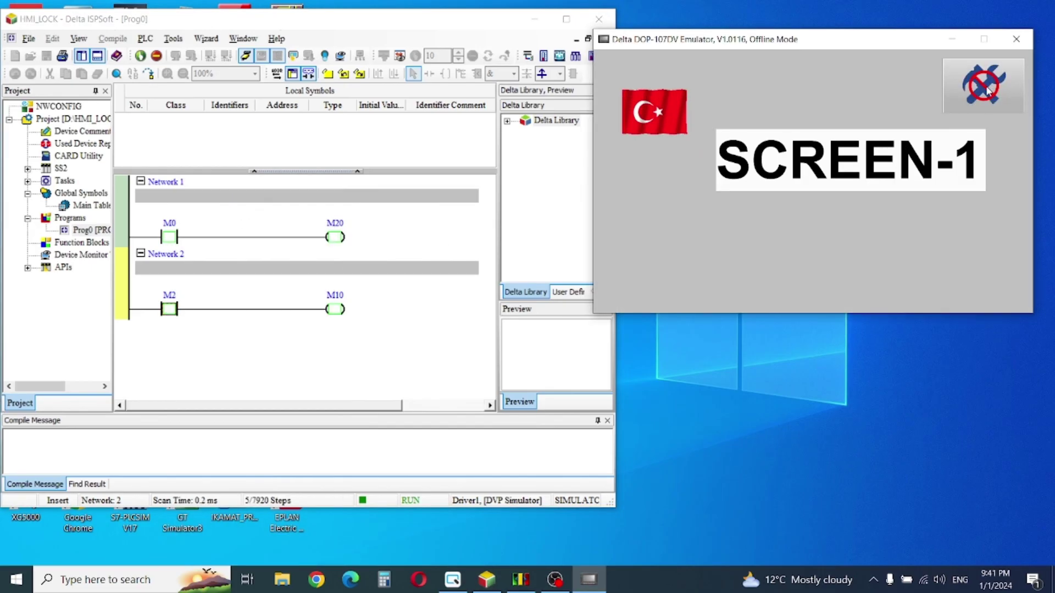